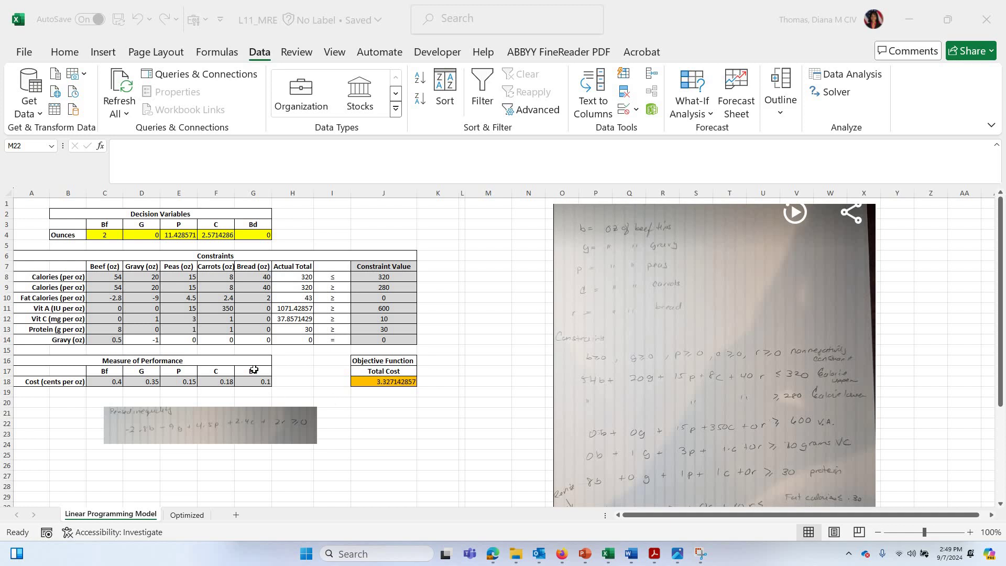
- Change the bread label in the cost table from Bd to r
key(Left)
key(Left)
key(Left)
key(Left)
key(Left)
key(Left)
key(Up)
key(Up)
key(Up)
key(Up)
key(Up)
text(r)
key(Return)
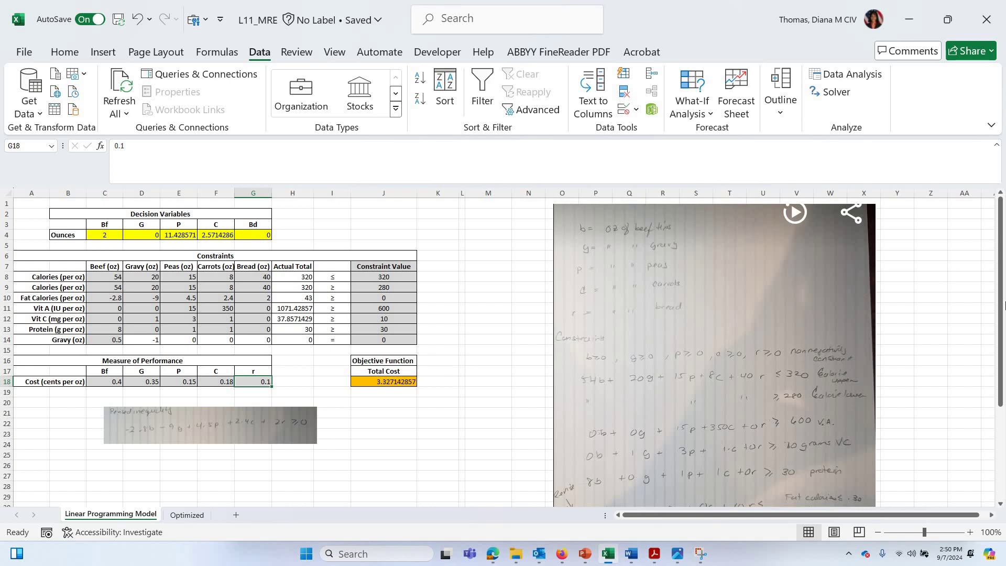
- Replace Bd with r in the Decision Variables bread header
drag(1002, 305, 595, 281)
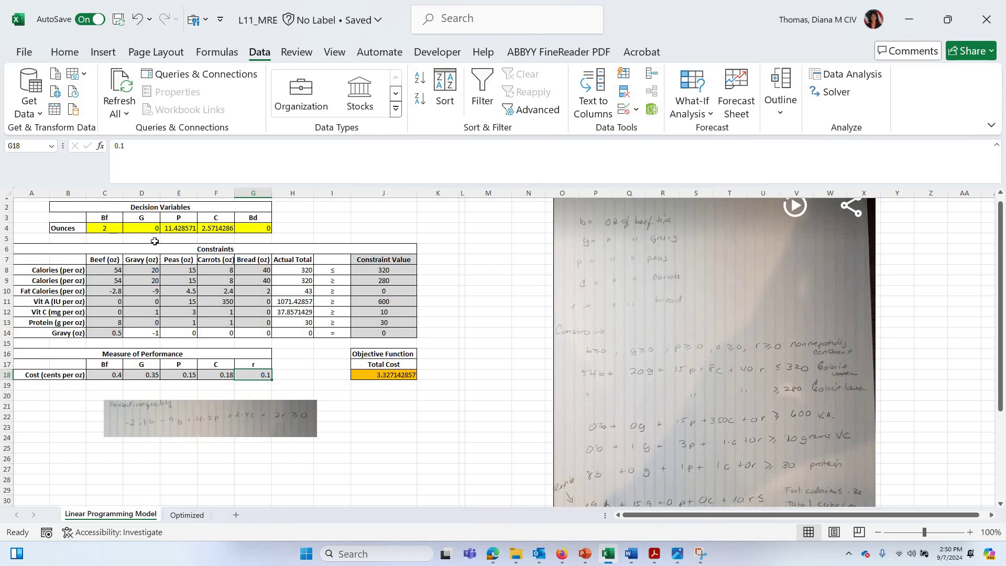
click(252, 219)
text(Bd)
key(BackSpace)
key(BackSpace)
text(r)
key(Return)
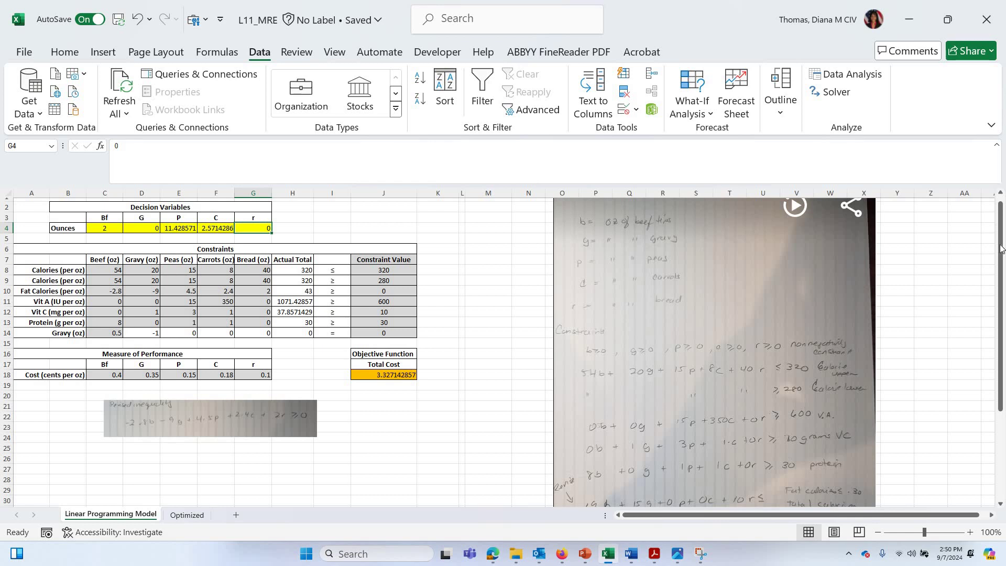
drag(1003, 273, 1002, 273)
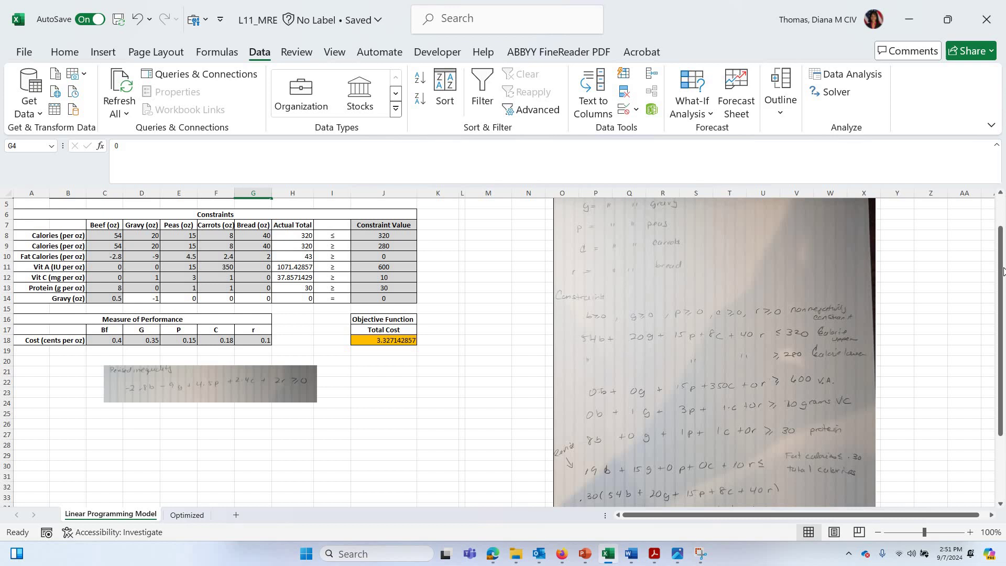
drag(1001, 302, 1001, 332)
scroll(601, 352, up, 1)
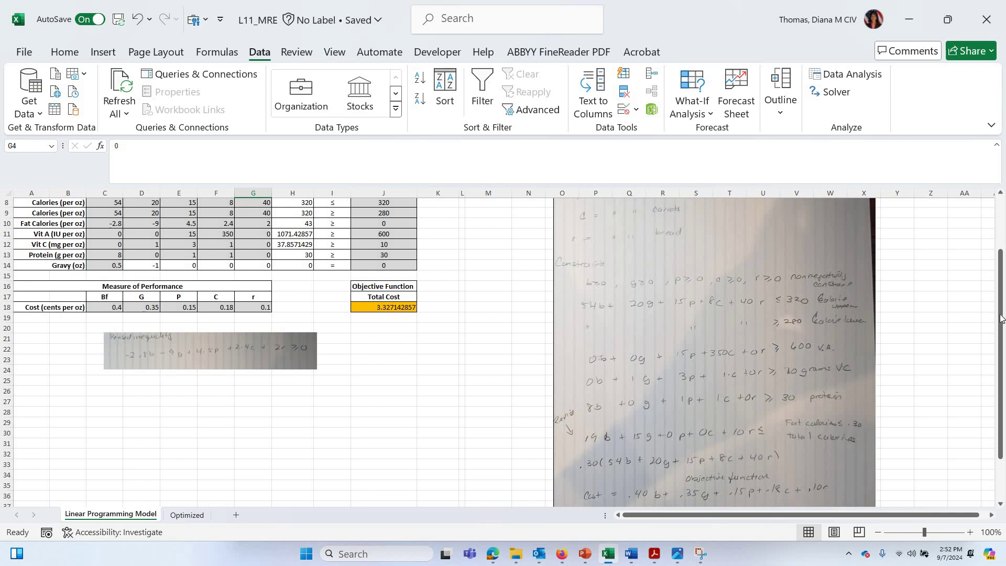
scroll(650, 414, down, 2)
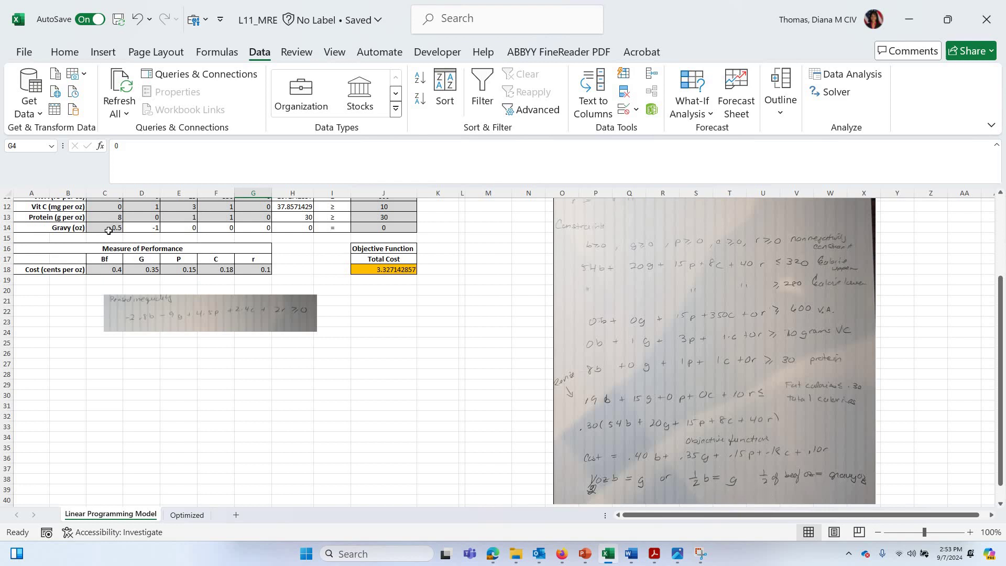
- Enter 0 ounces for every food in C4:G4, from beef through bread
click(154, 230)
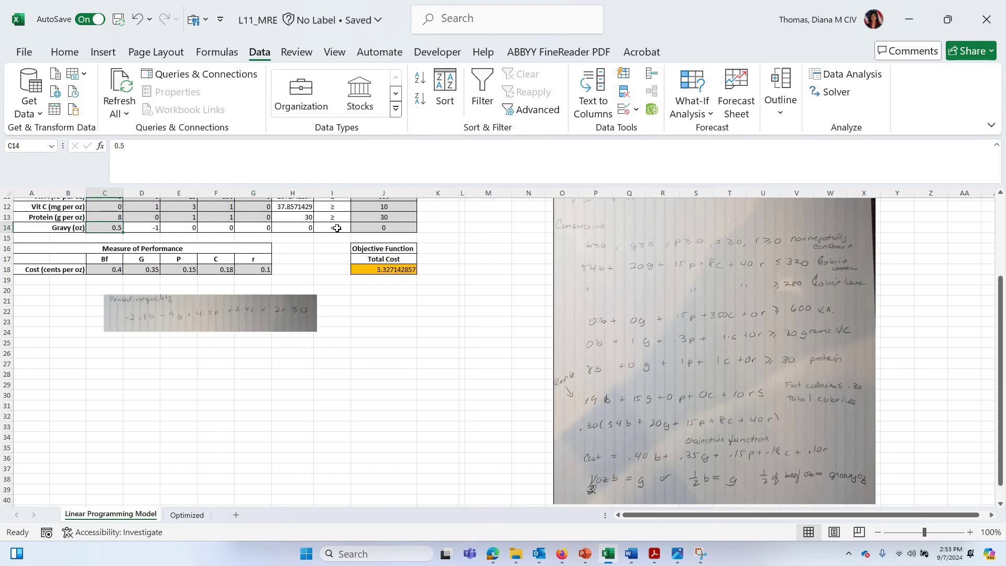
key(Right)
key(Right)
key(Right)
key(Right)
key(Right)
key(Right)
key(Right)
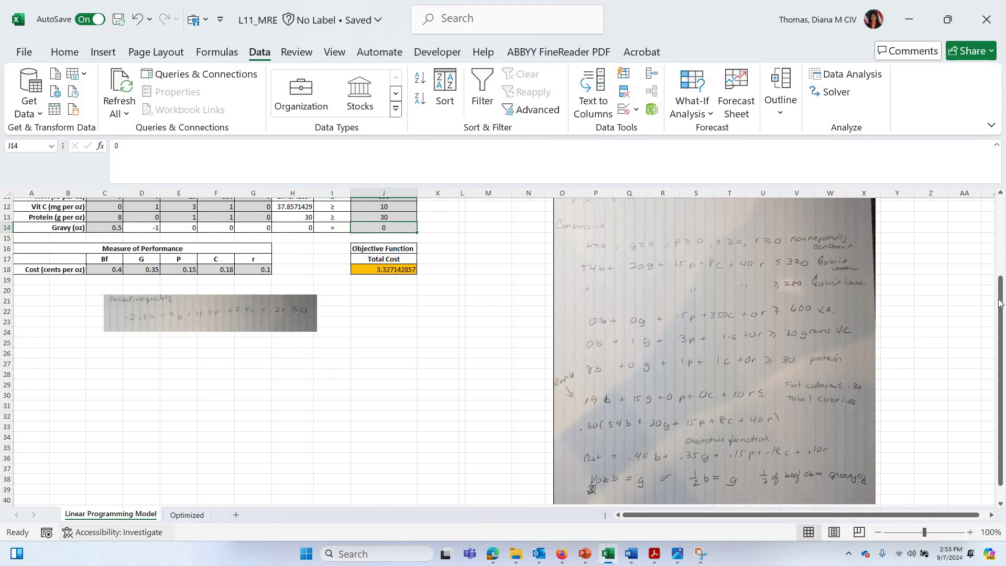
drag(1001, 339, 103, 235)
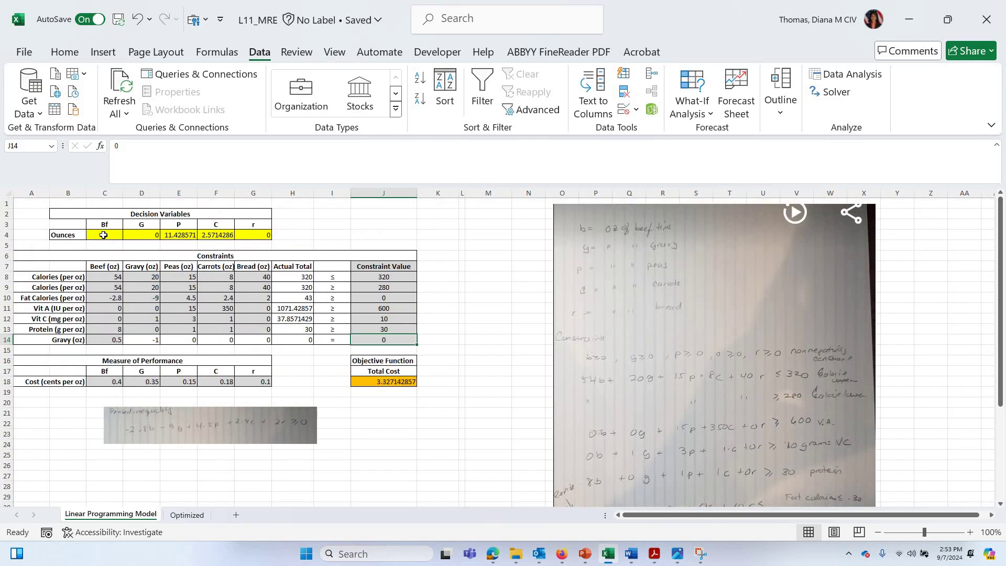
click(103, 234)
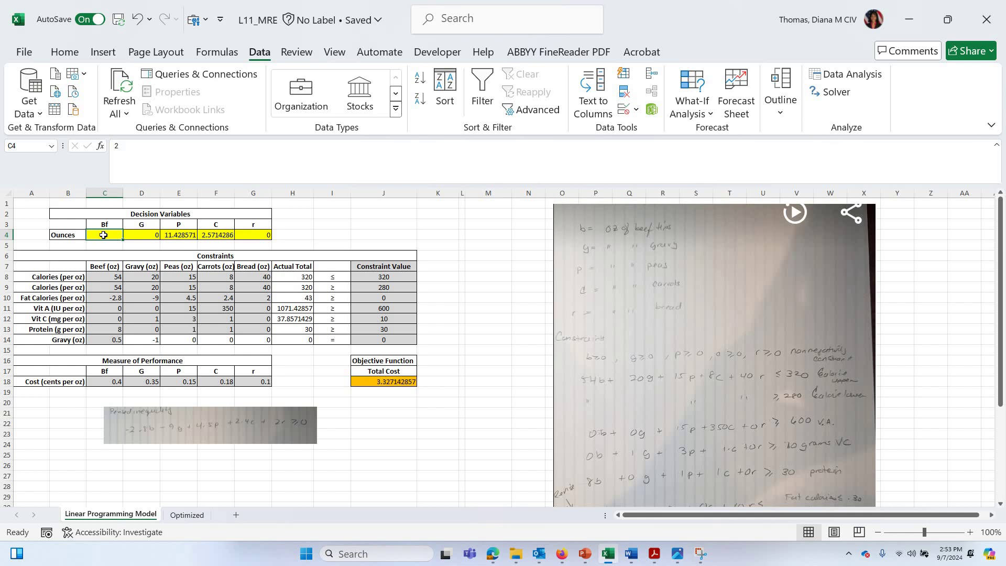
key(Tab)
key(Tab)
text(0)
key(Tab)
text(0)
key(Tab)
text(0)
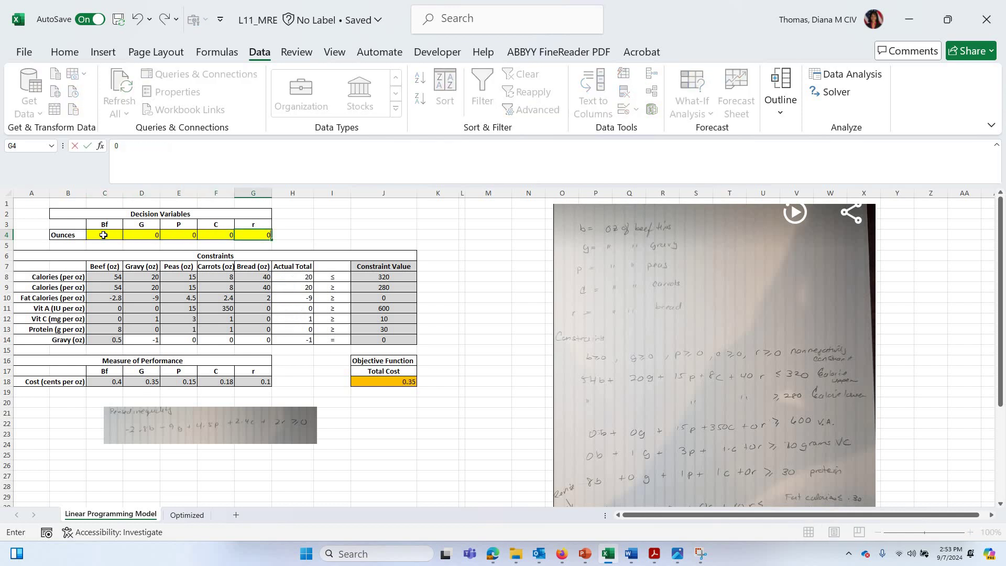
key(Return)
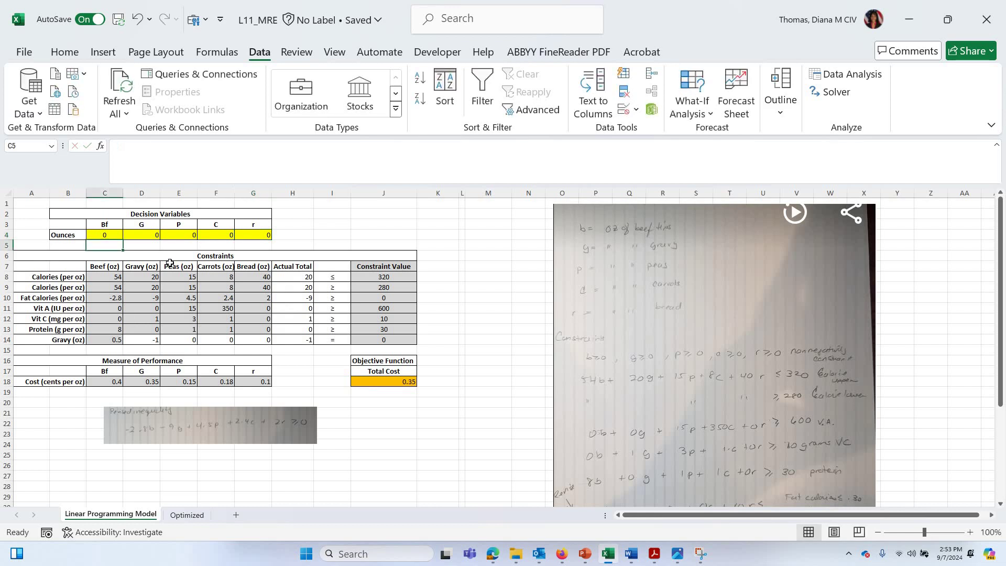
- Open H8's formula =C$4*C8+D$4*D8+E$4*E8+F$4*F8+G$4*G8 for editing in the formula bar
click(303, 278)
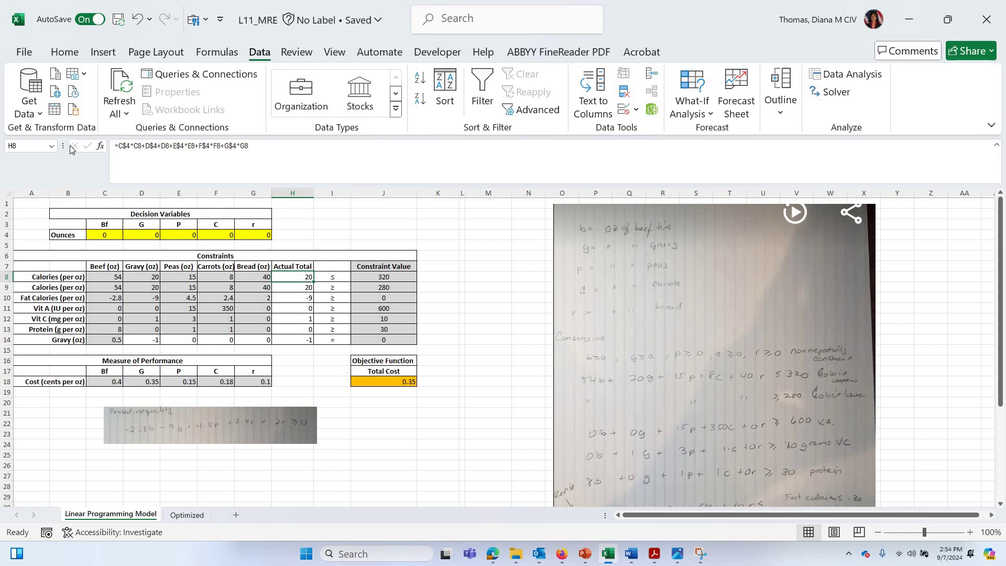
drag(256, 157, 113, 147)
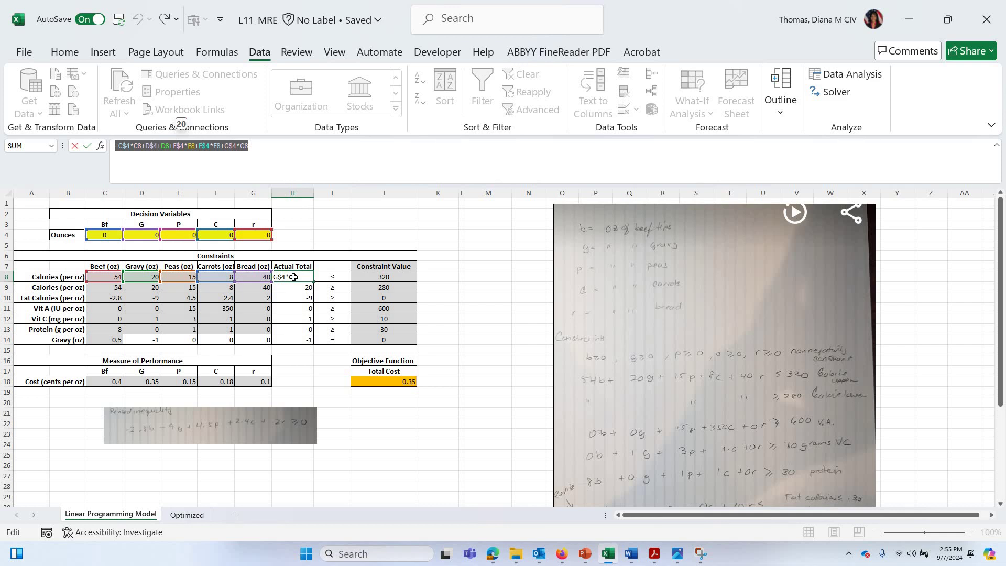
- Commit the calorie Actual Total formula and fill it down column H through the Gravy row
key(Return)
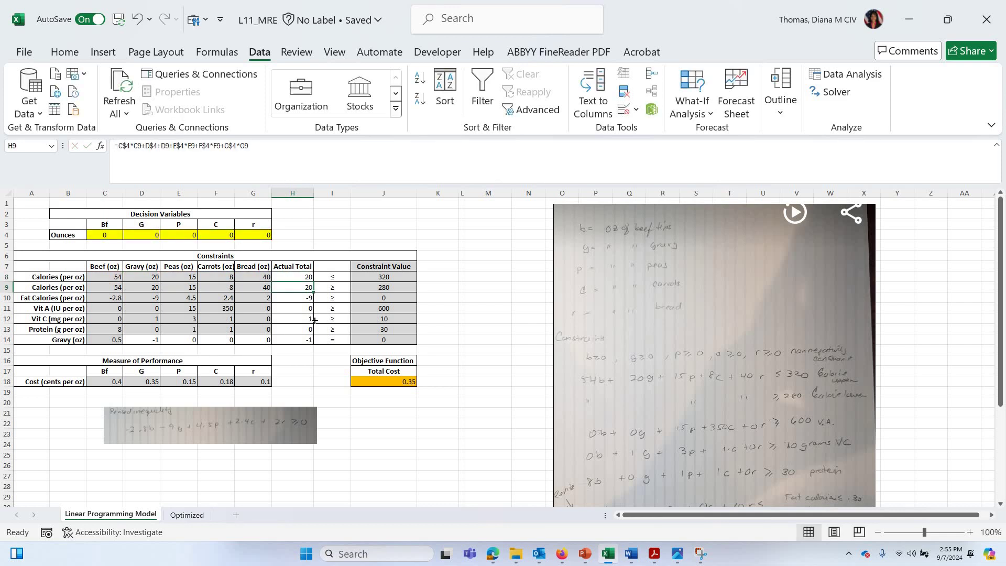
key(Up)
drag(314, 282, 308, 340)
- Verify the ounces cells and the copied Actual Total formulas in the calorie rows
click(105, 235)
key(Right)
key(Right)
key(Right)
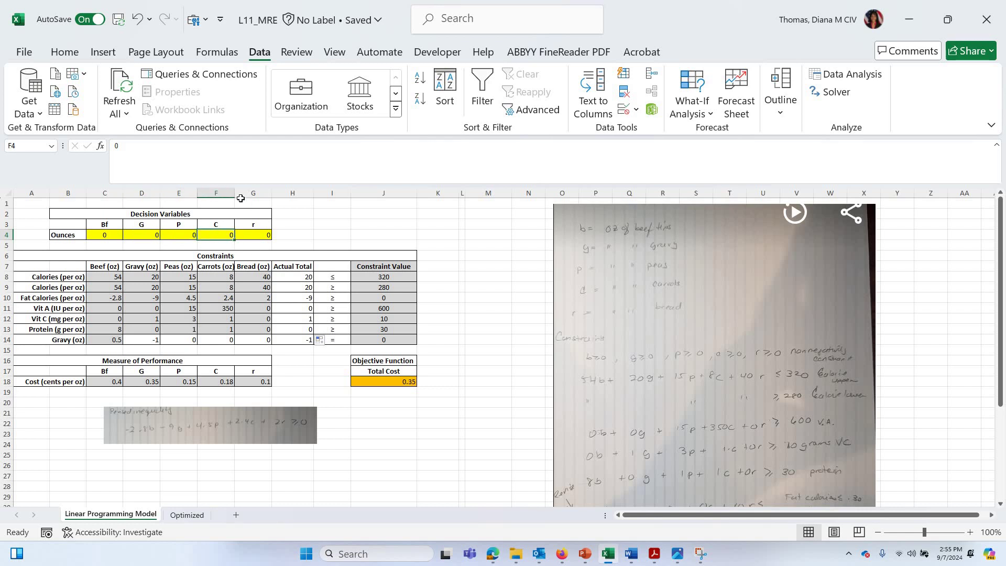
click(291, 278)
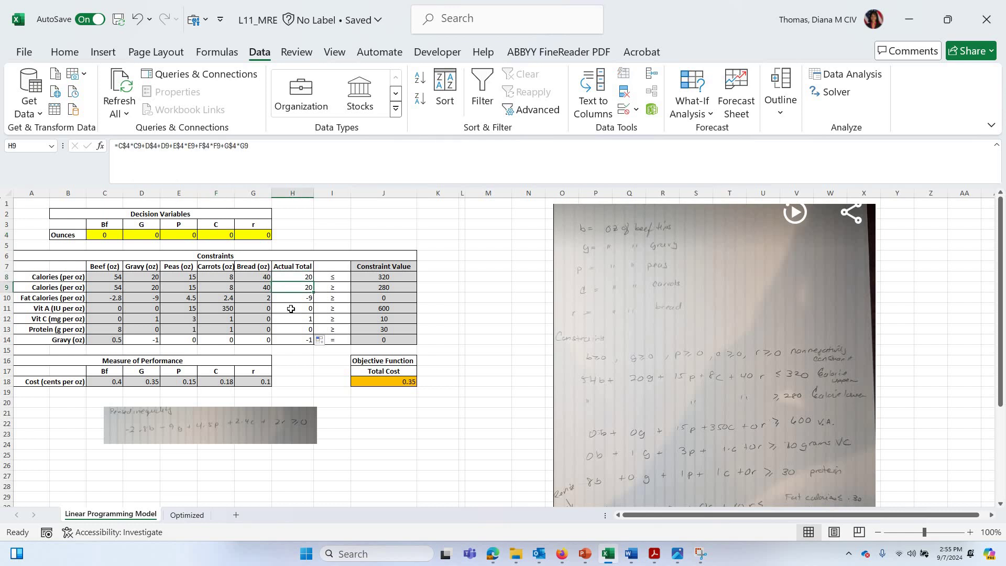
click(292, 298)
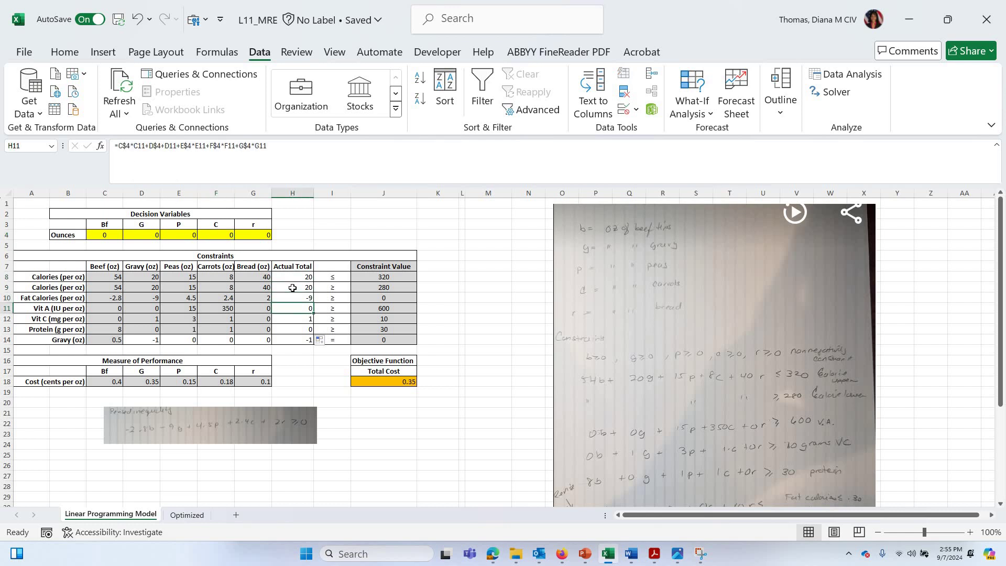
key(Up)
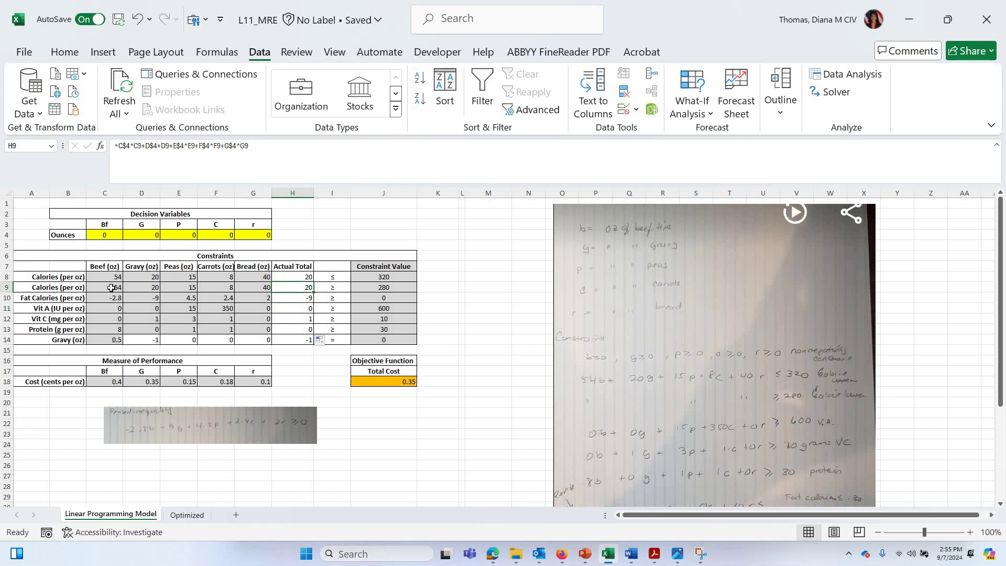
click(4, 287)
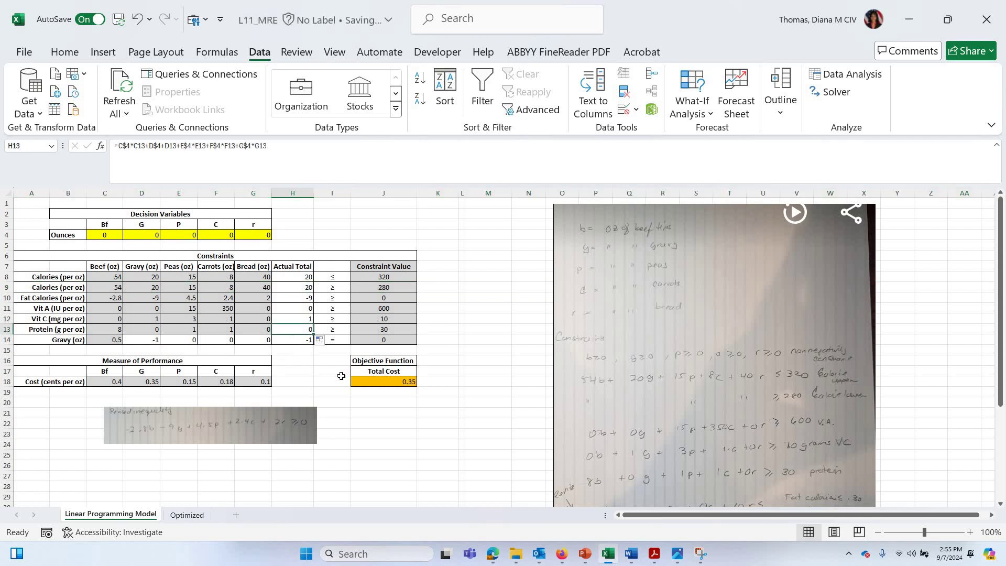
- Review the protein total, the 320 and 280 calorie limits and vitamin C 10, then switch to the Solver tutorial
click(296, 331)
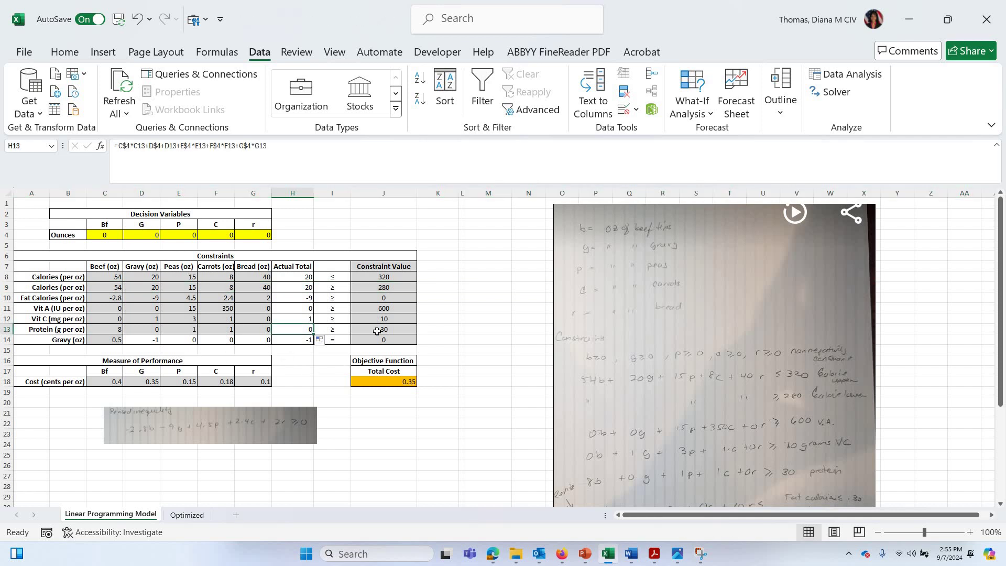
click(399, 277)
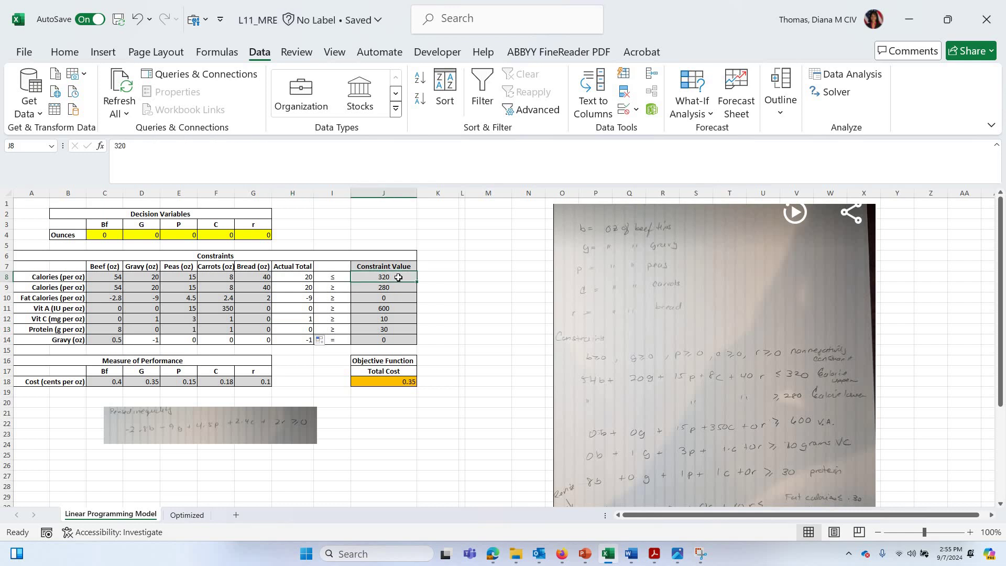
key(Down)
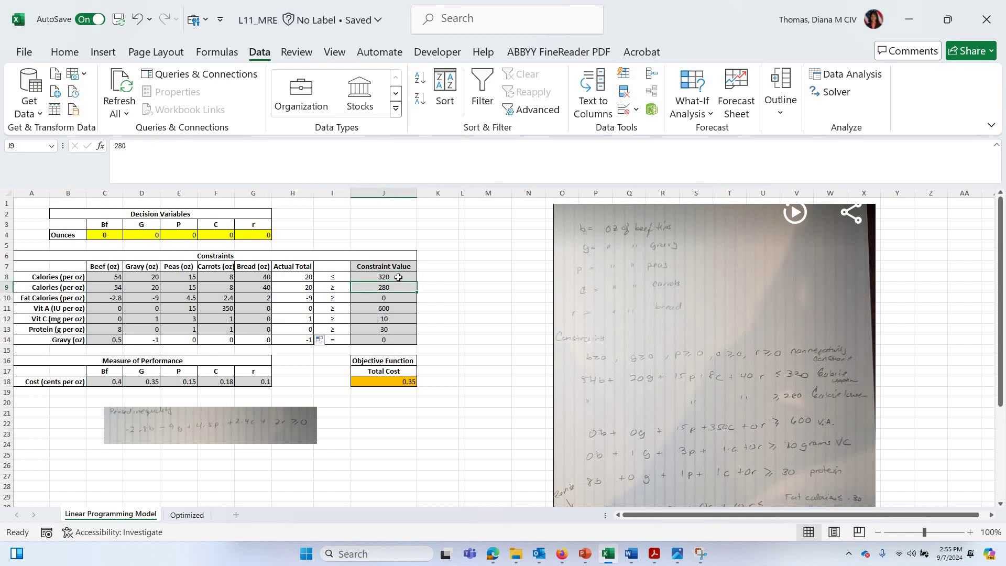
key(Down)
key(Down)
key(Down)
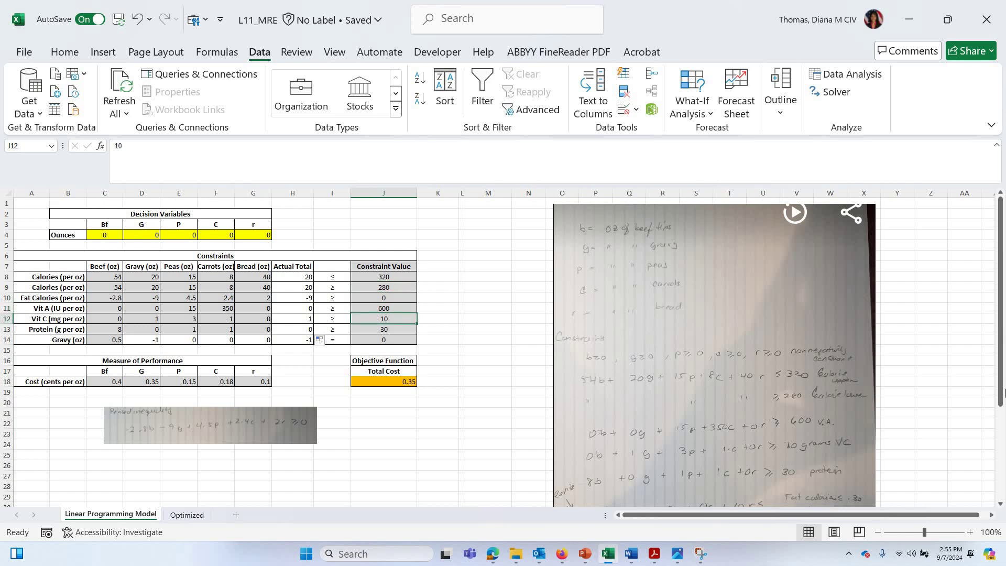
scroll(613, 454, down, 3)
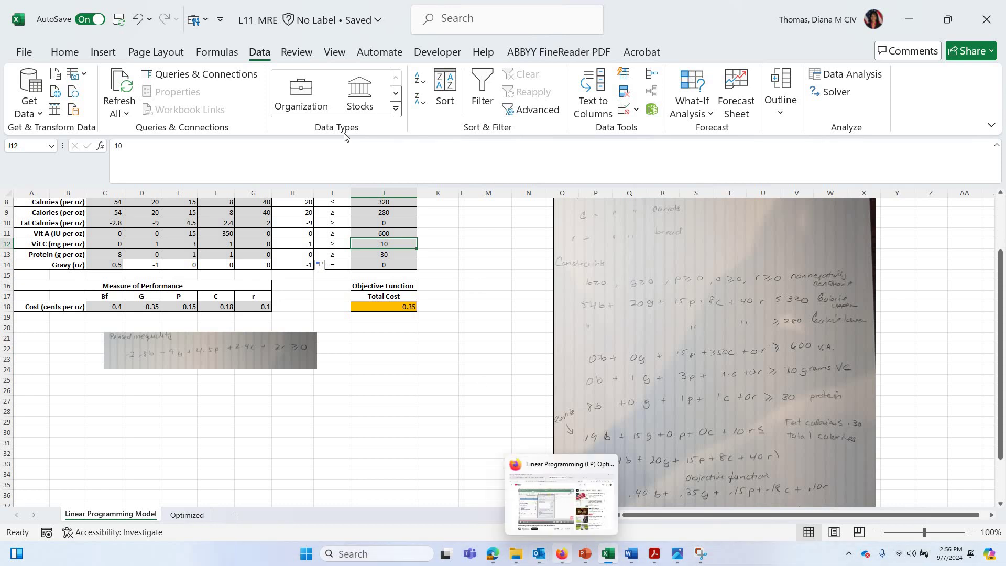
key(alt+Tab)
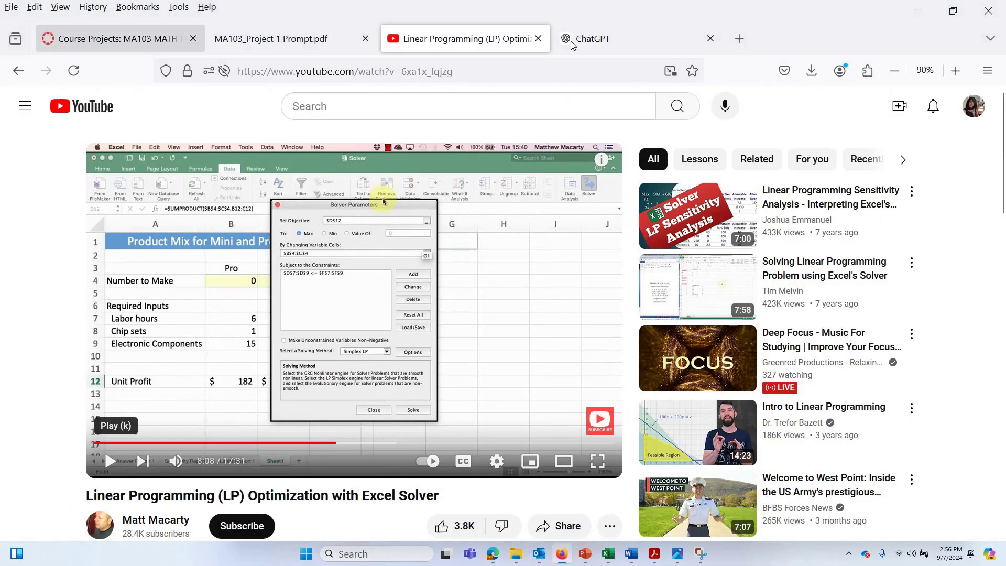
- Review ChatGPT's final inequality −2.8b − 9g + 4.5p + 2.4c + 2r ≥ 0, then return to Excel
click(590, 39)
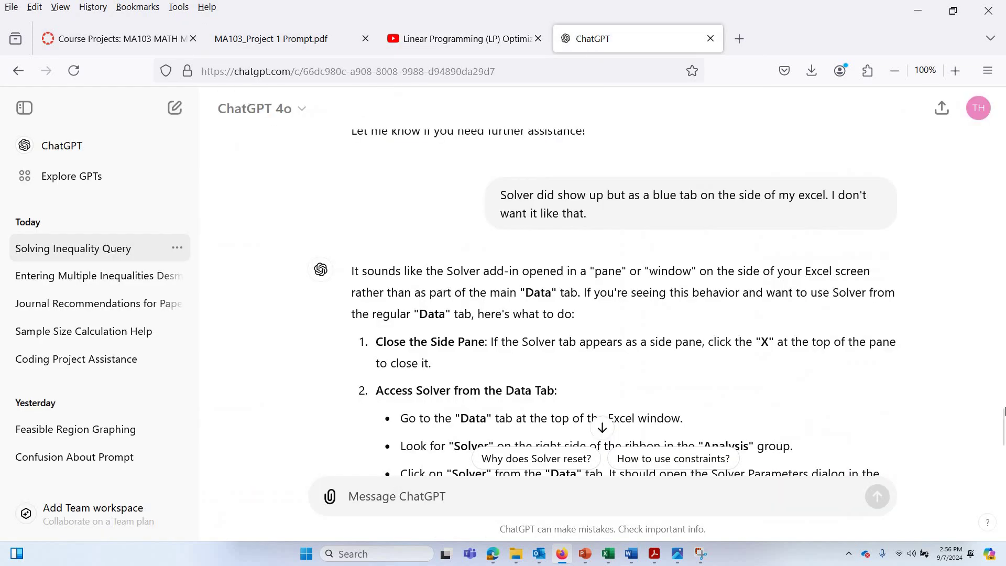
scroll(1004, 368, up, 5)
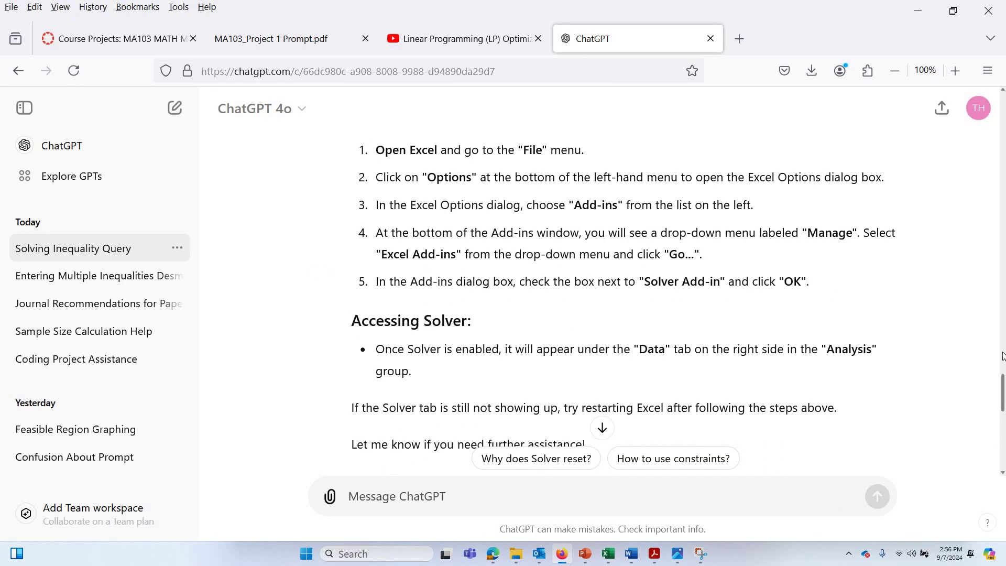
scroll(1003, 357, up, 10)
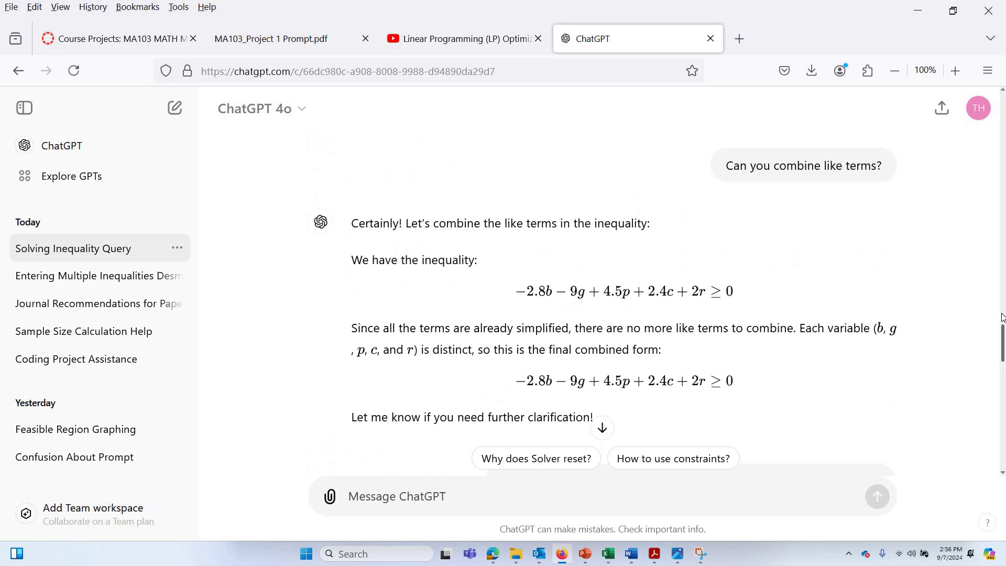
scroll(1003, 318, up, 10)
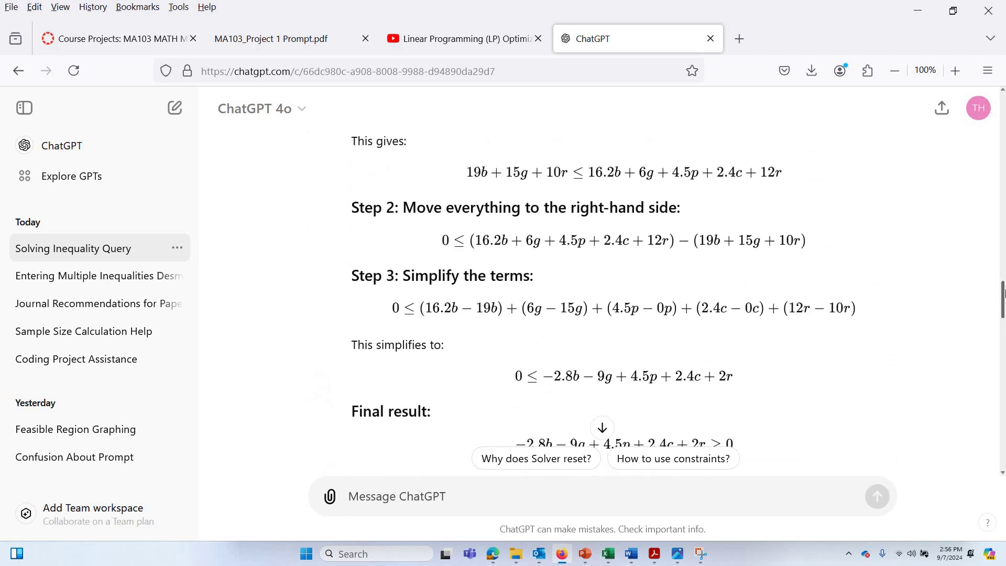
scroll(1003, 294, up, 6)
scroll(487, 215, down, 3)
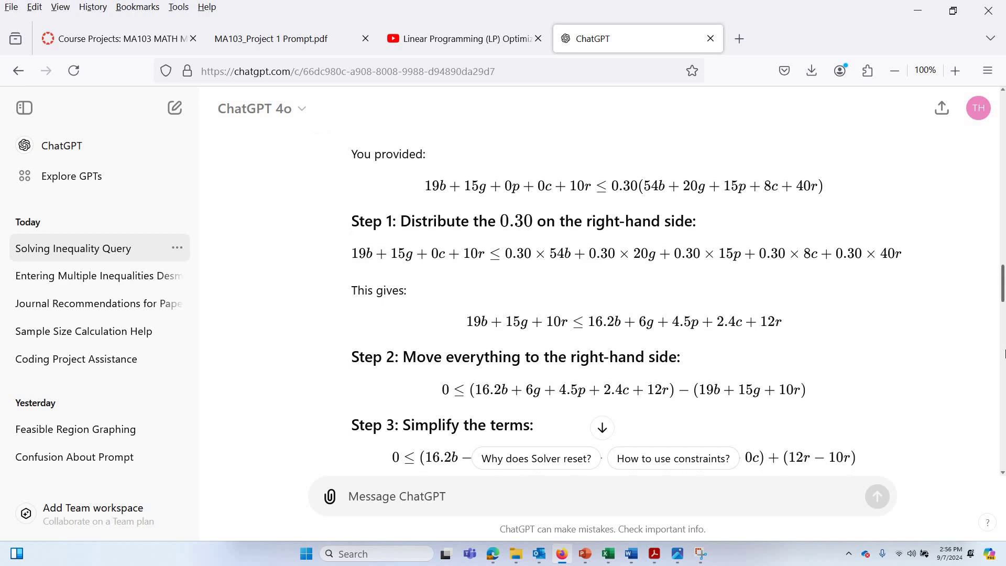
scroll(618, 254, down, 10)
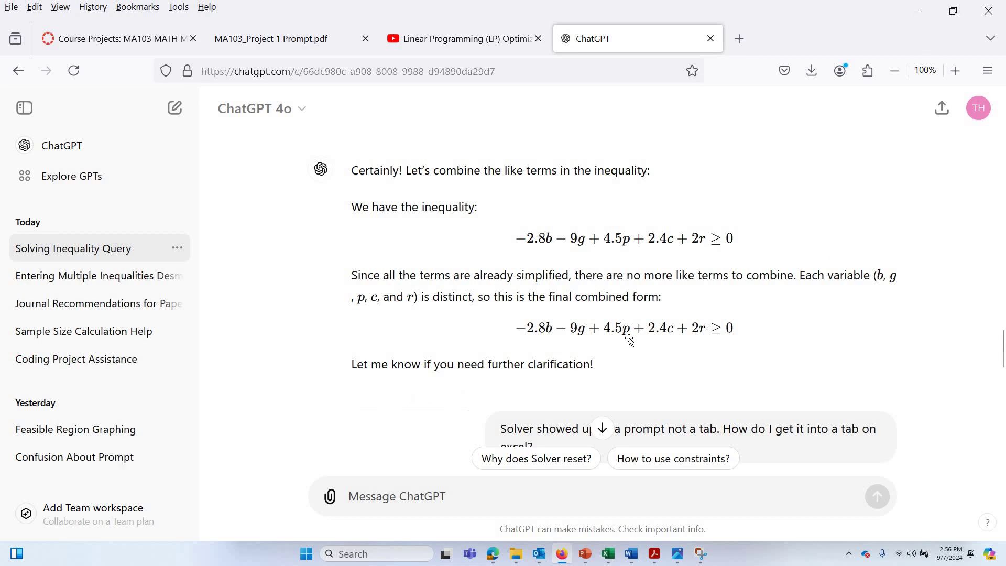
key(alt+Tab)
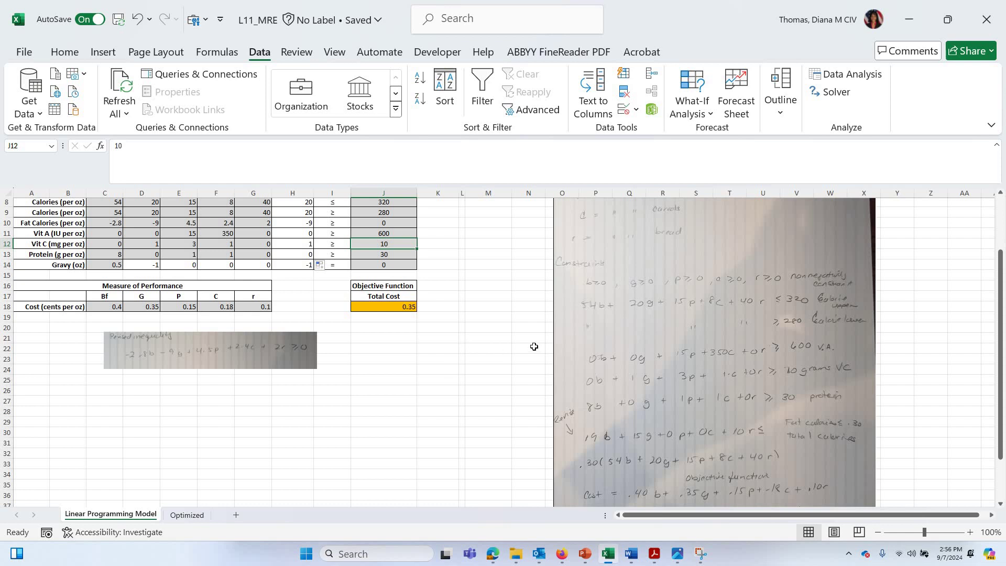
click(390, 385)
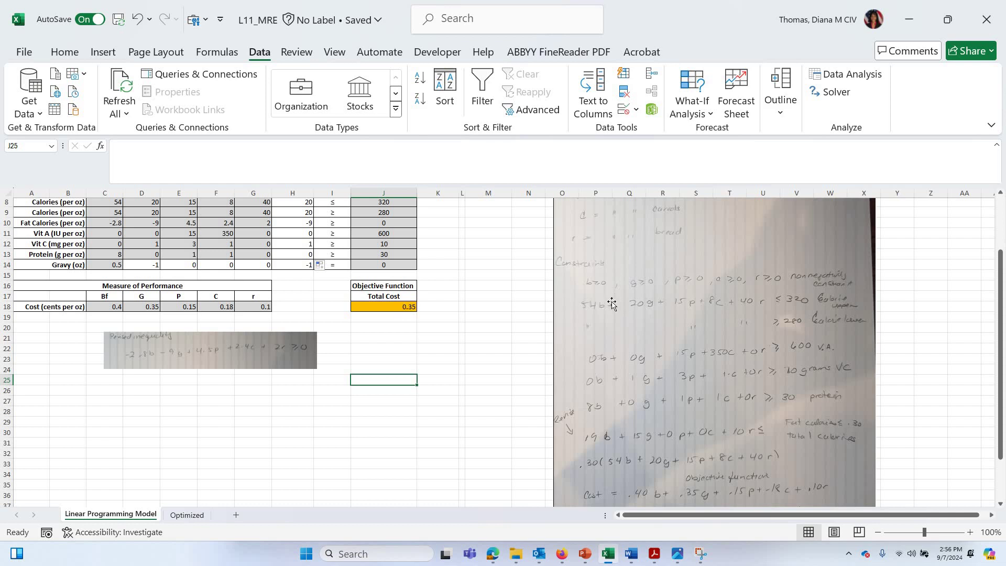
- Set J18 to =C4*C18+D4*D18+E4*E18+F4*F18+G4*G18 so Total Cost reads 0
click(385, 307)
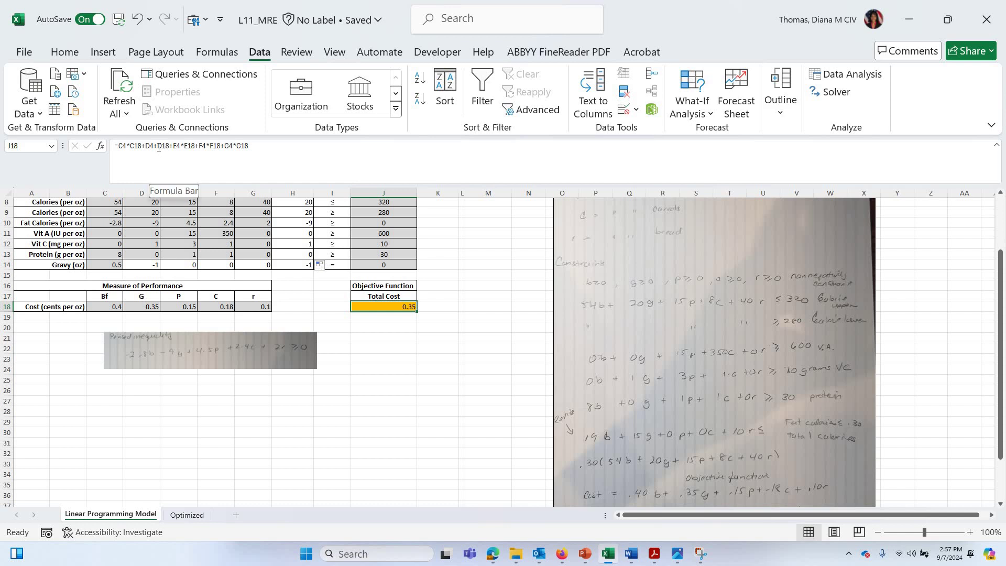
click(159, 148)
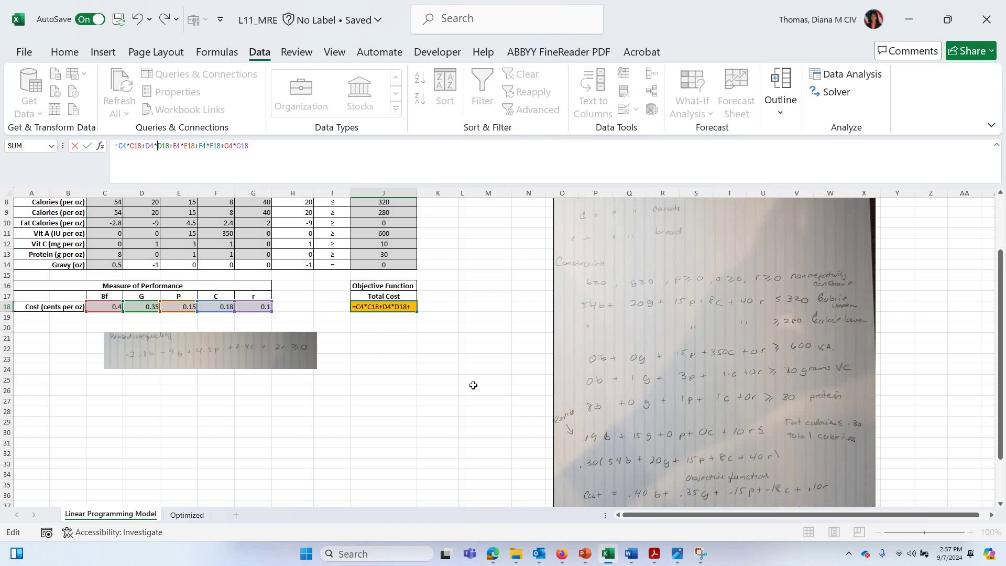
key(Return)
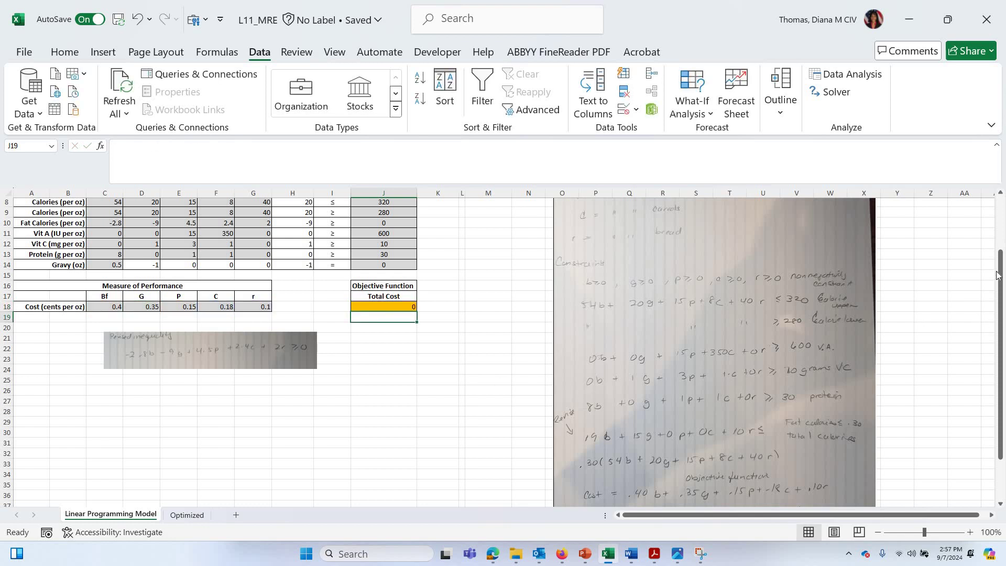
- Set Solver's objective to minimise $J$18, keeping $C$4:$G$4 as variables and Simplex LP
drag(997, 275, 998, 259)
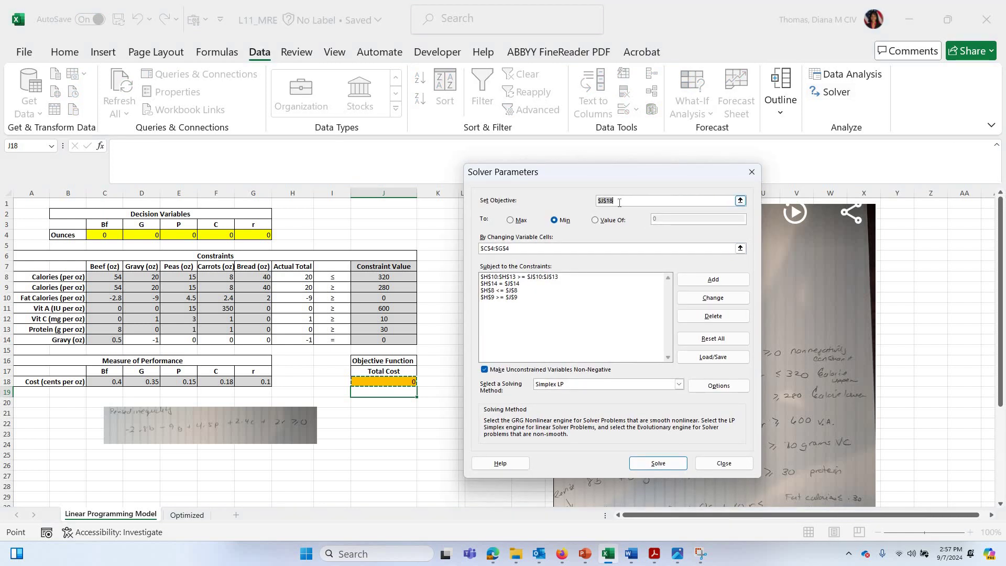
click(619, 202)
click(400, 382)
key(ctrl+a)
key(BackSpace)
click(397, 380)
click(560, 222)
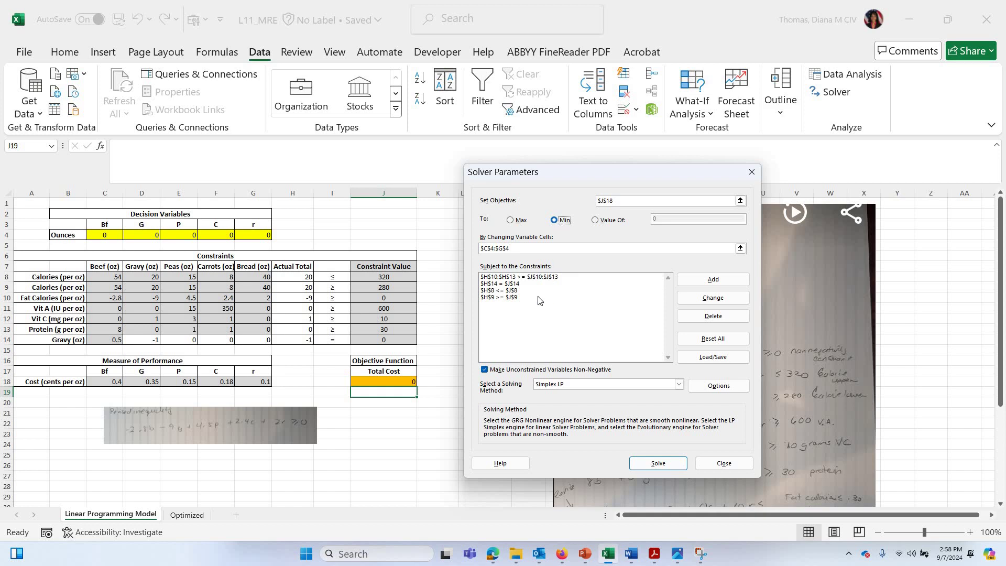
- Delete the four existing Solver constraints on H8, H9, H10:H13 and H14
click(502, 278)
click(705, 316)
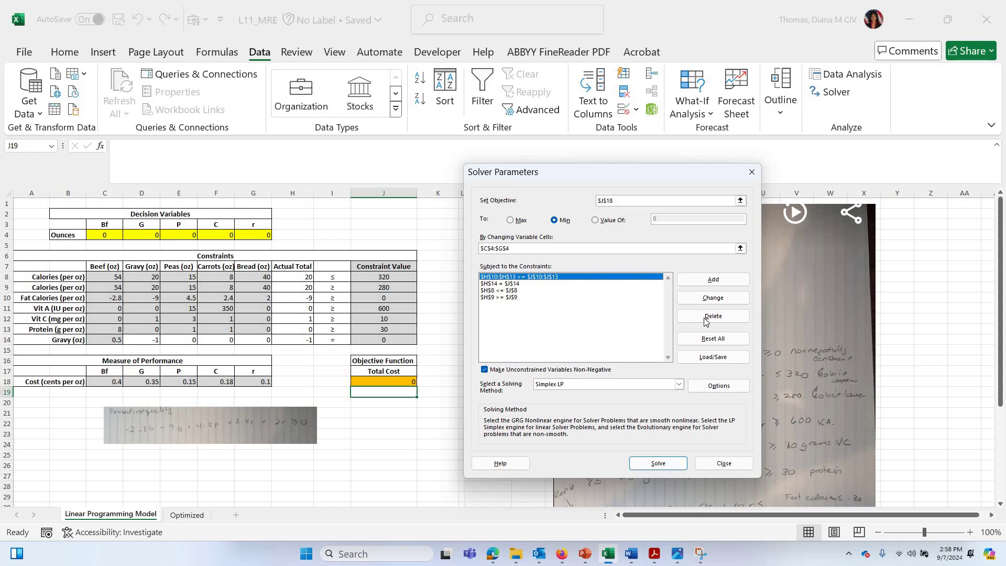
click(688, 314)
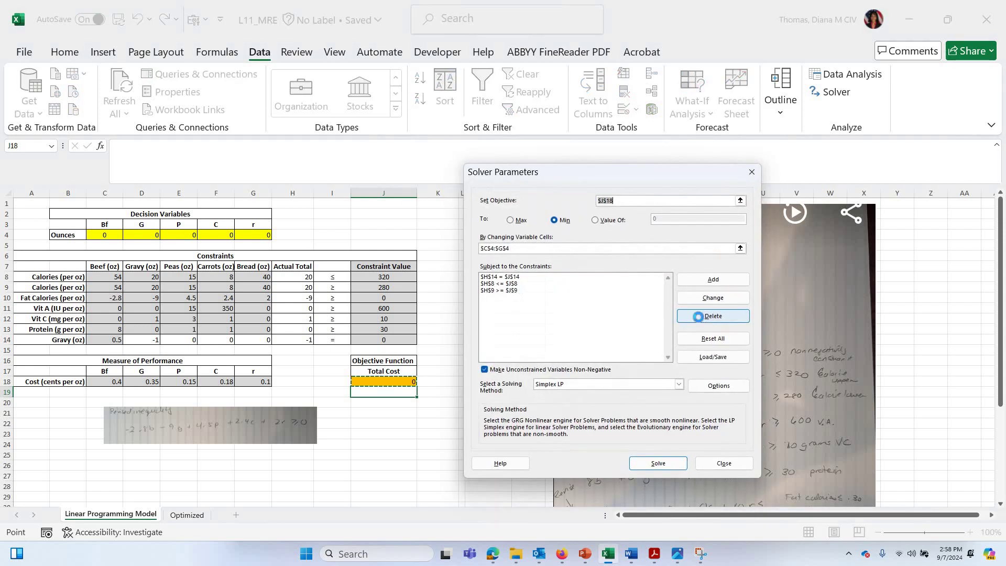
click(718, 315)
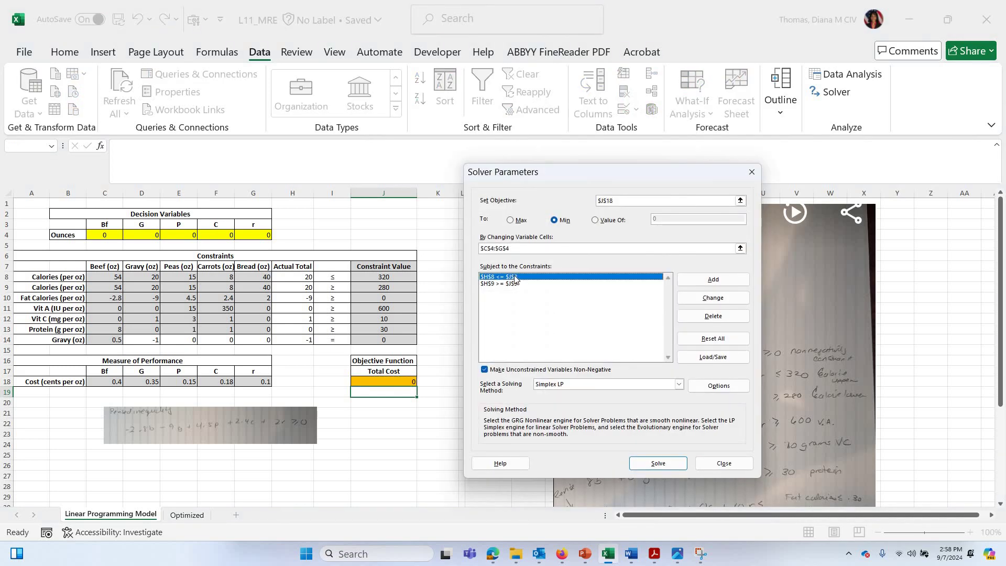
click(731, 317)
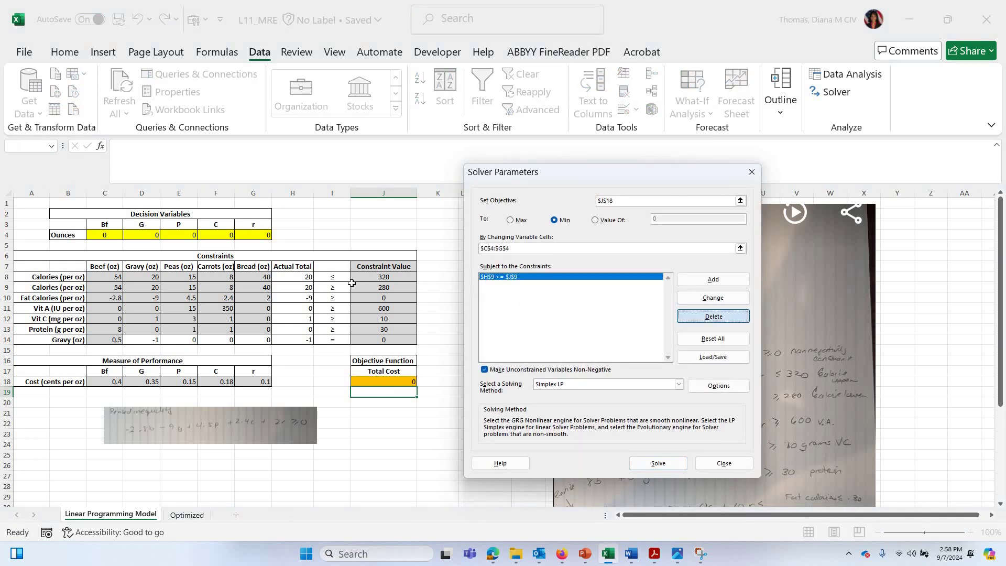
click(713, 316)
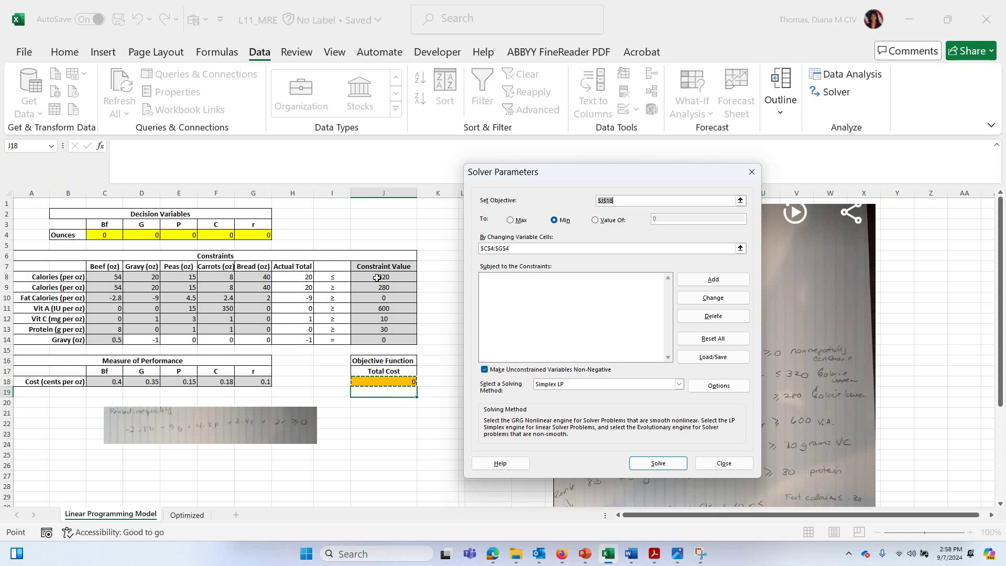
- Add the constraint $H$8 <= $J$8, capping calories at 320
click(719, 285)
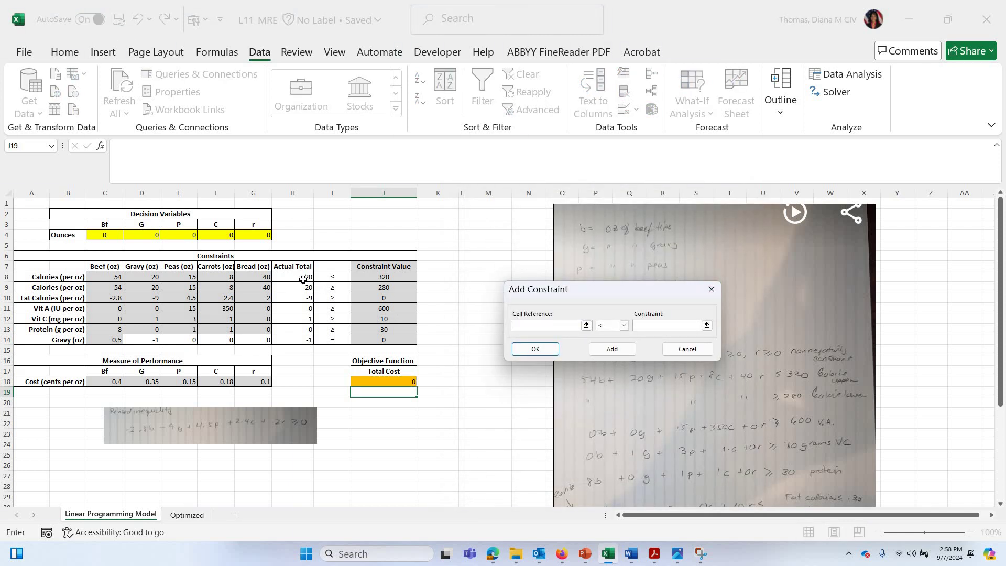
click(302, 277)
click(377, 277)
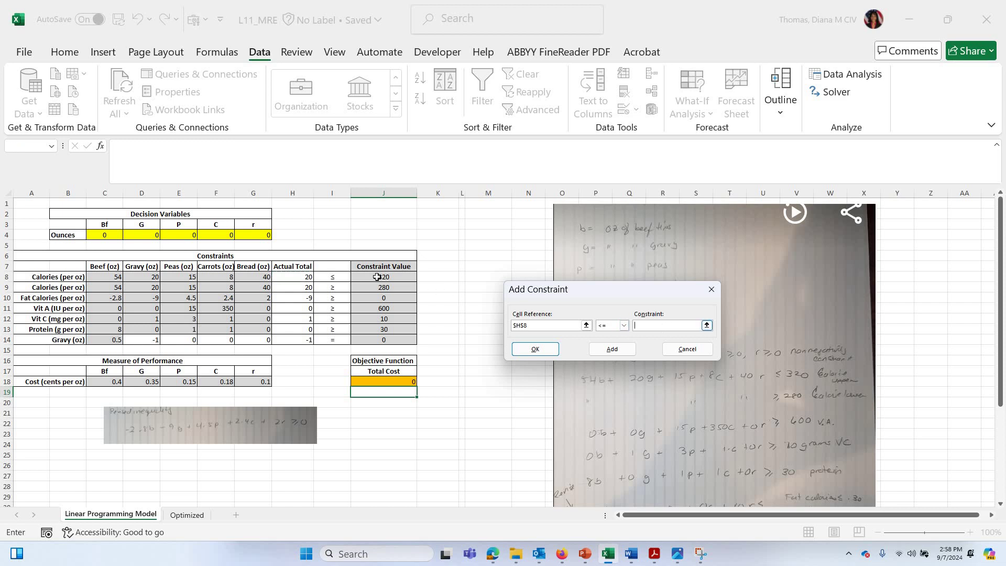
click(619, 353)
- Add the constraint $H$9:$H$13 >= $J$9:$J$13 for the nutrient minimums and confirm it
click(297, 289)
drag(304, 329, 304, 328)
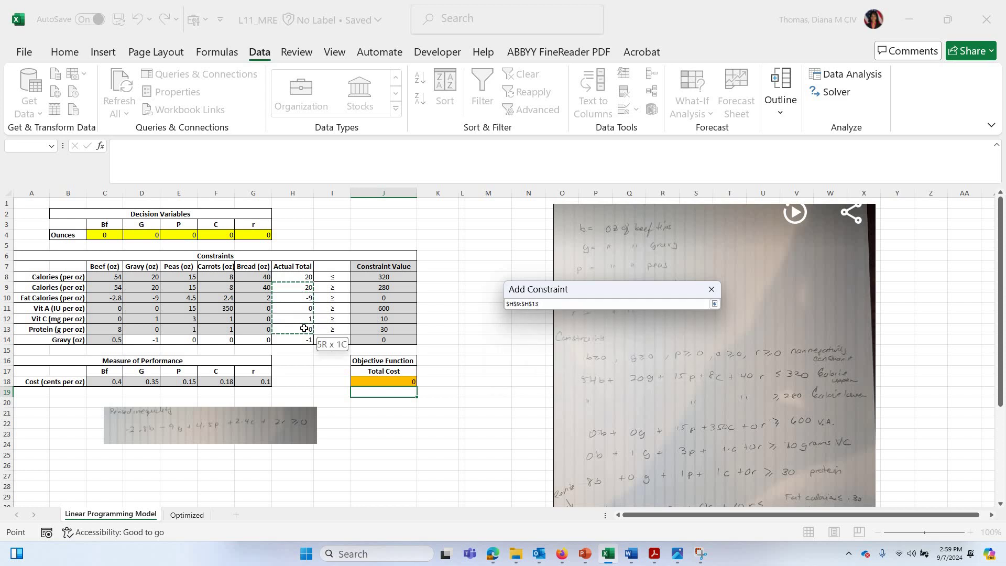
drag(304, 329, 304, 329)
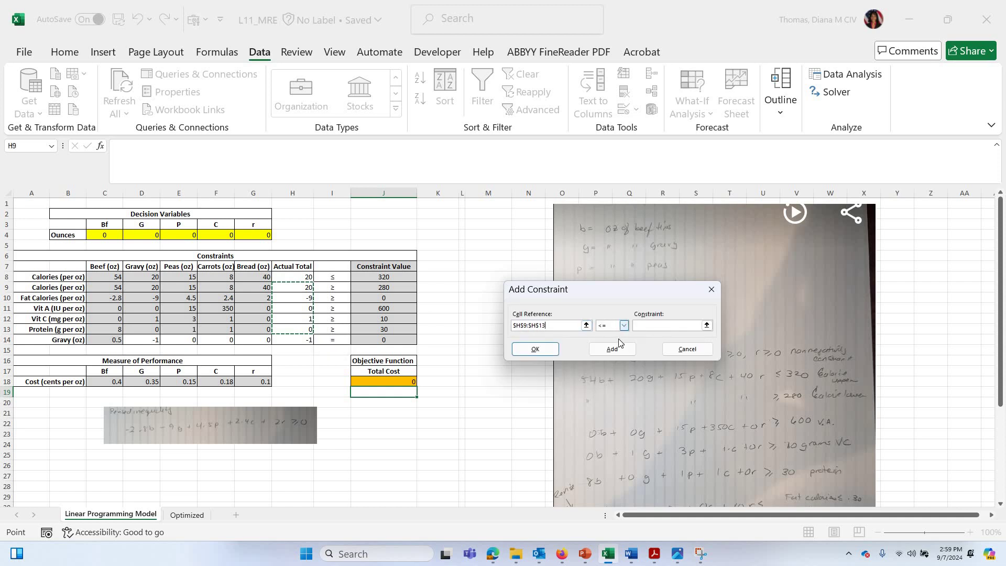
click(624, 326)
key(Down)
key(Down)
key(Tab)
click(389, 288)
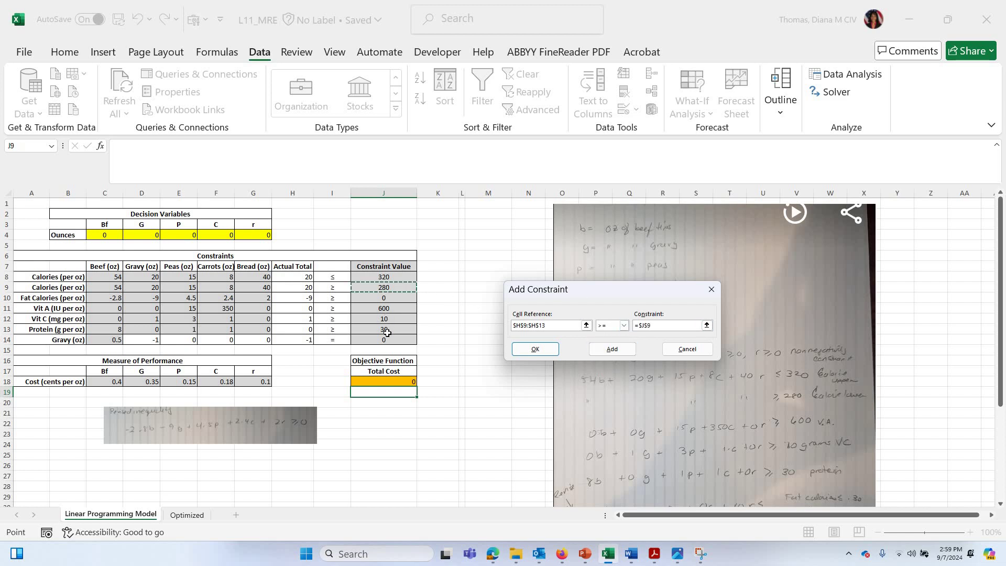
drag(389, 288, 387, 332)
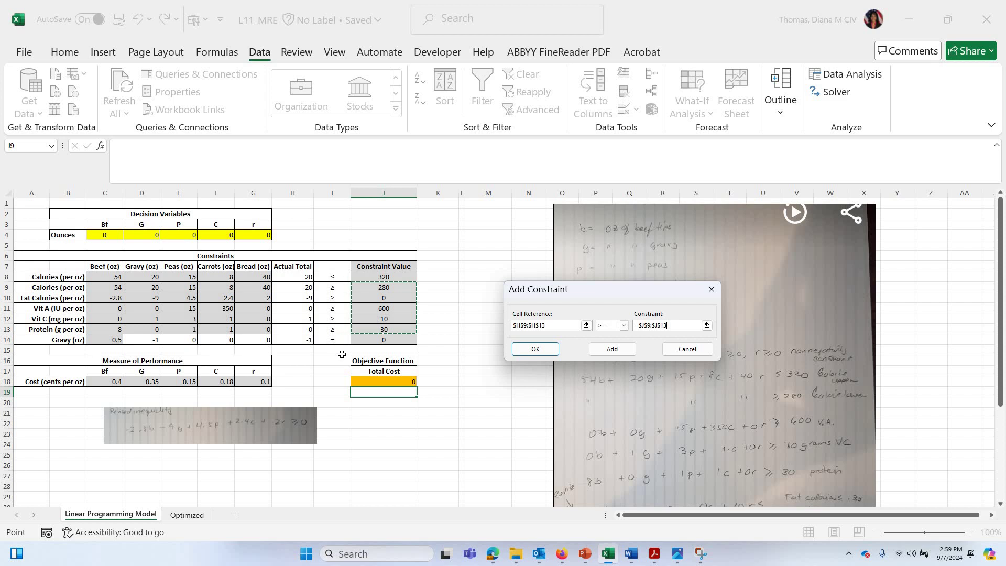
click(532, 358)
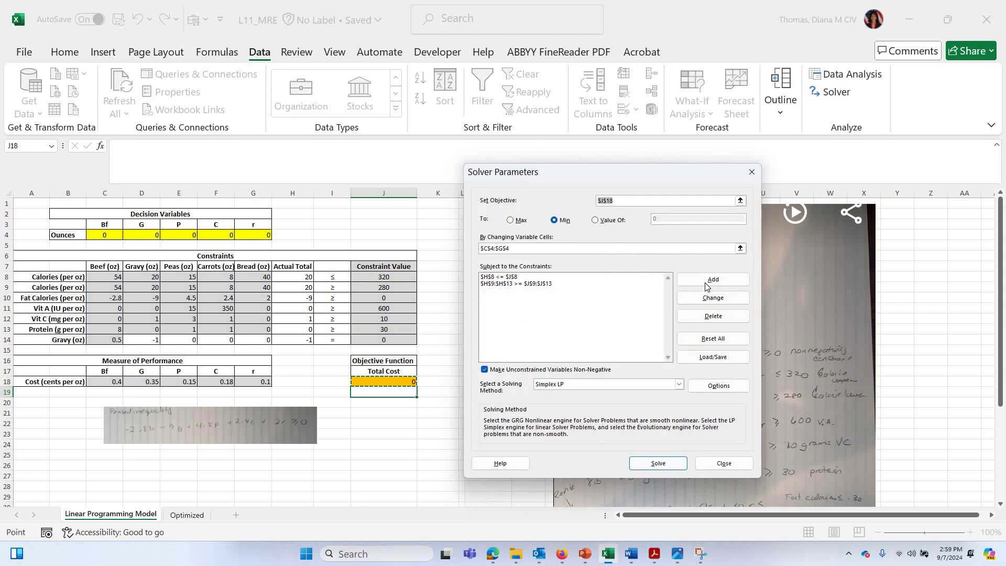
- Add the Solver constraint $H$14 = $J$14 so the gravy total matches its required value
click(706, 287)
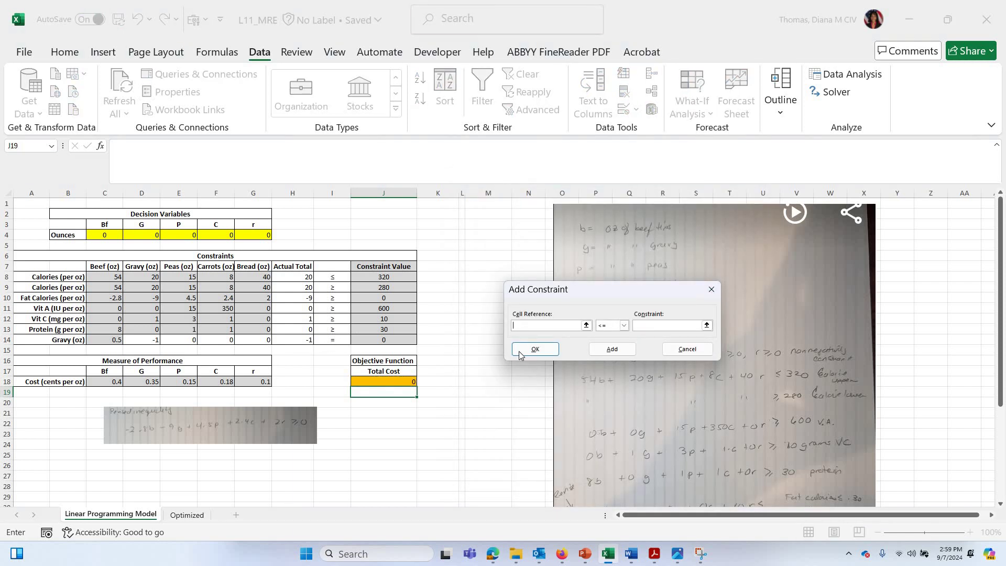
key(Left)
key(Left)
key(Up)
key(Up)
key(Up)
key(Up)
key(Up)
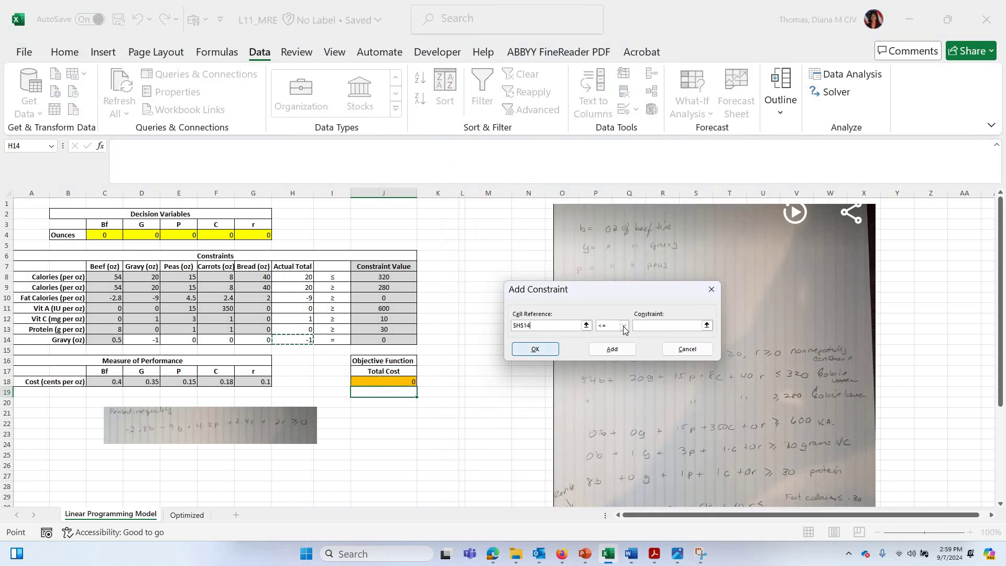
click(624, 325)
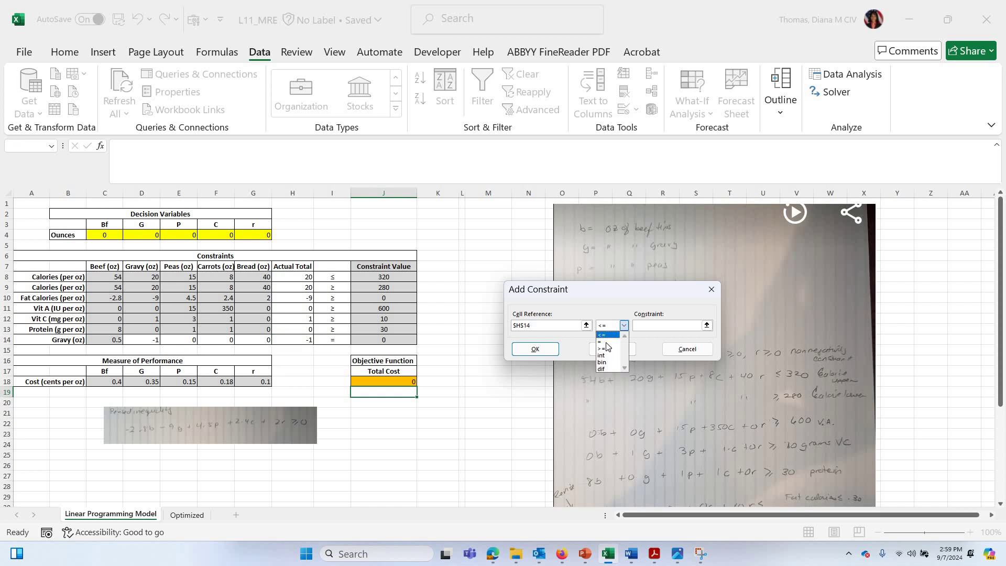
click(604, 342)
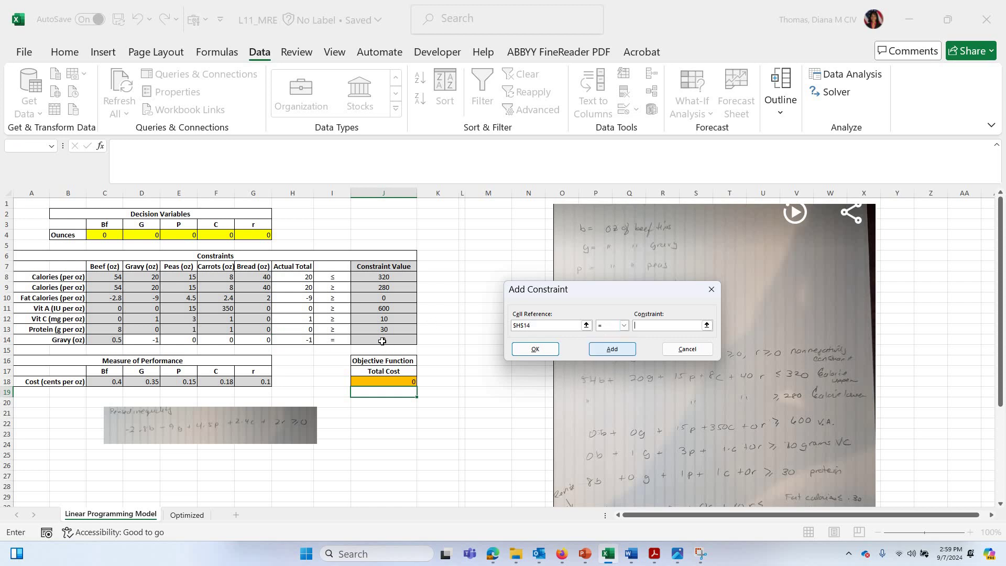
click(382, 341)
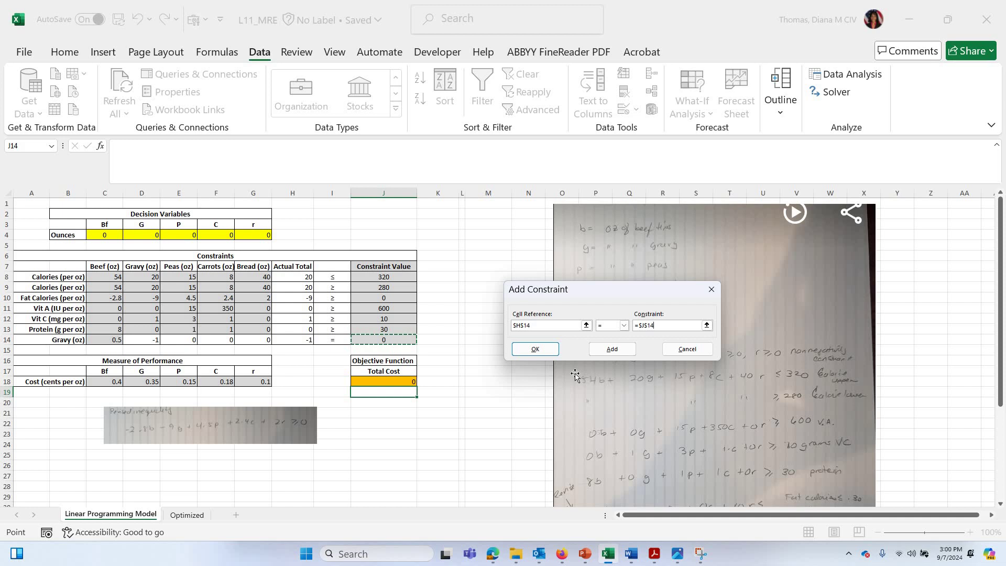
click(545, 356)
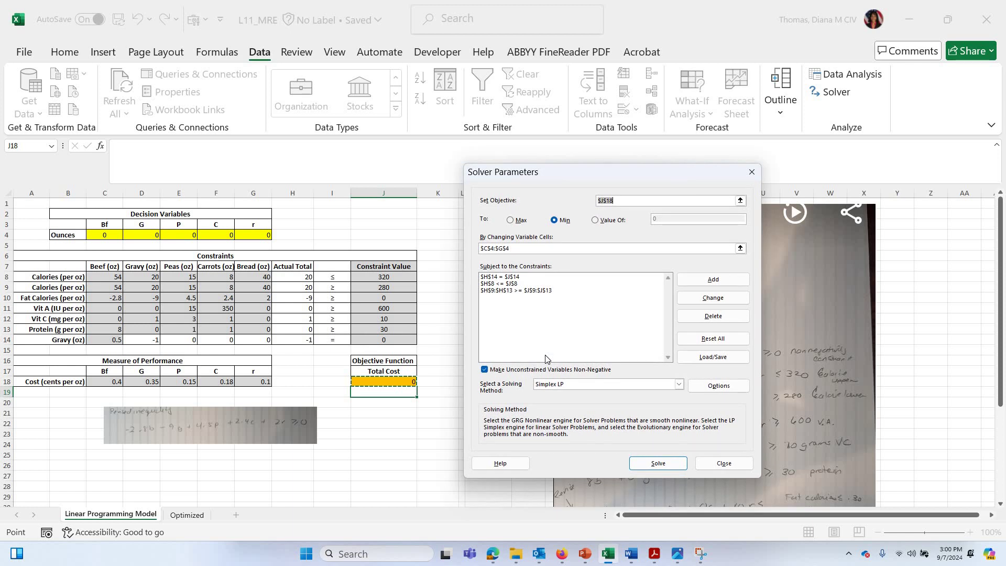
click(484, 370)
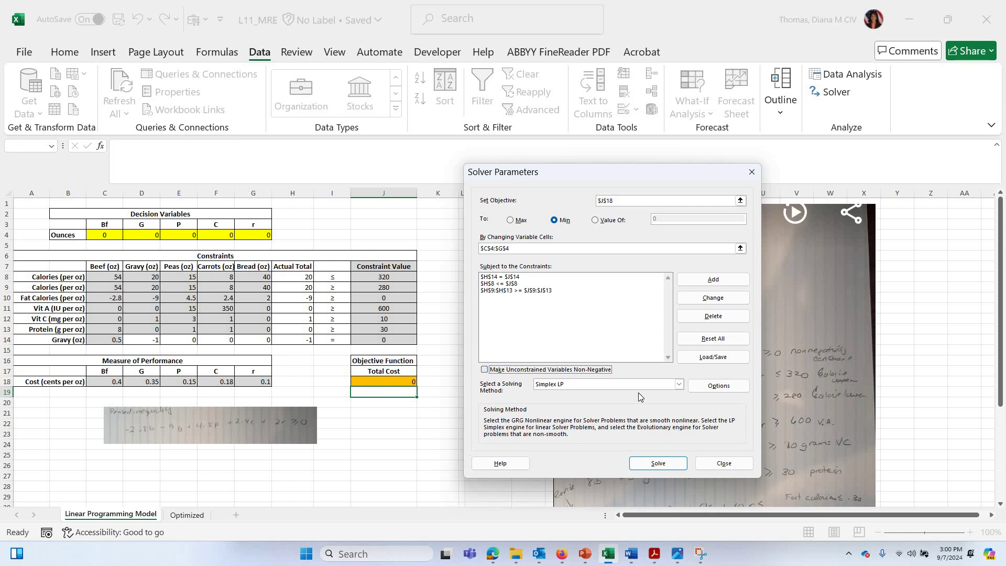
key(space)
click(580, 385)
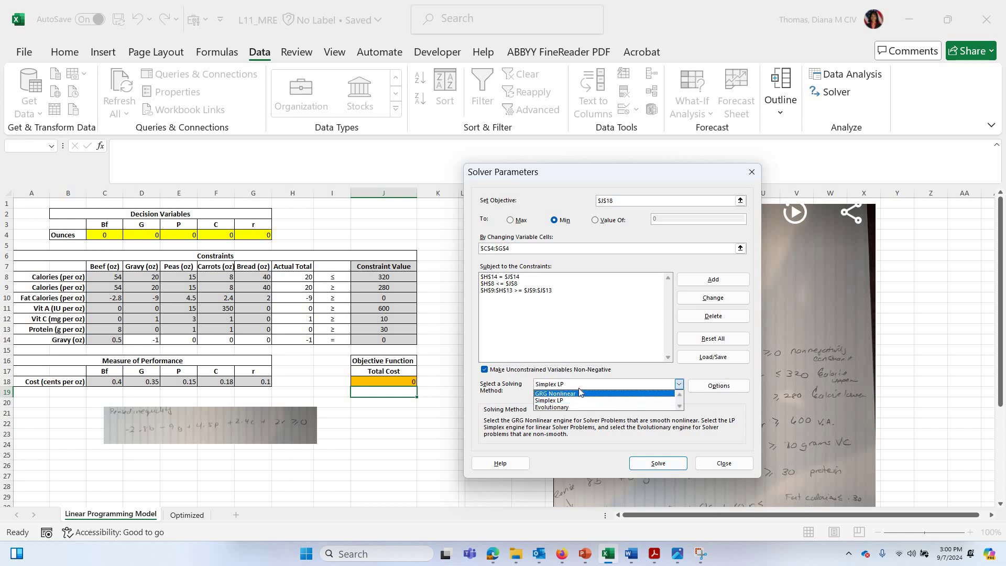
click(579, 388)
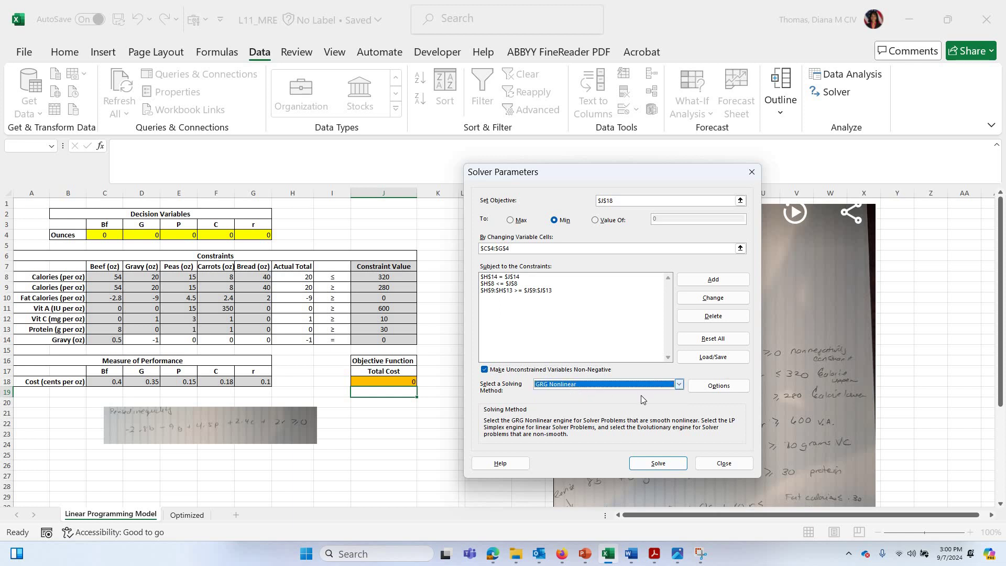
click(580, 385)
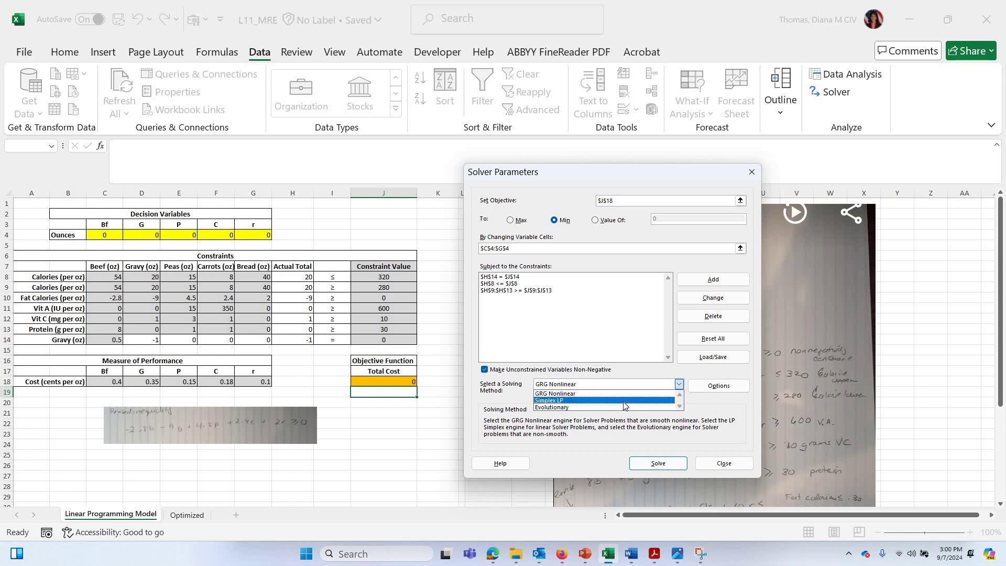
click(580, 398)
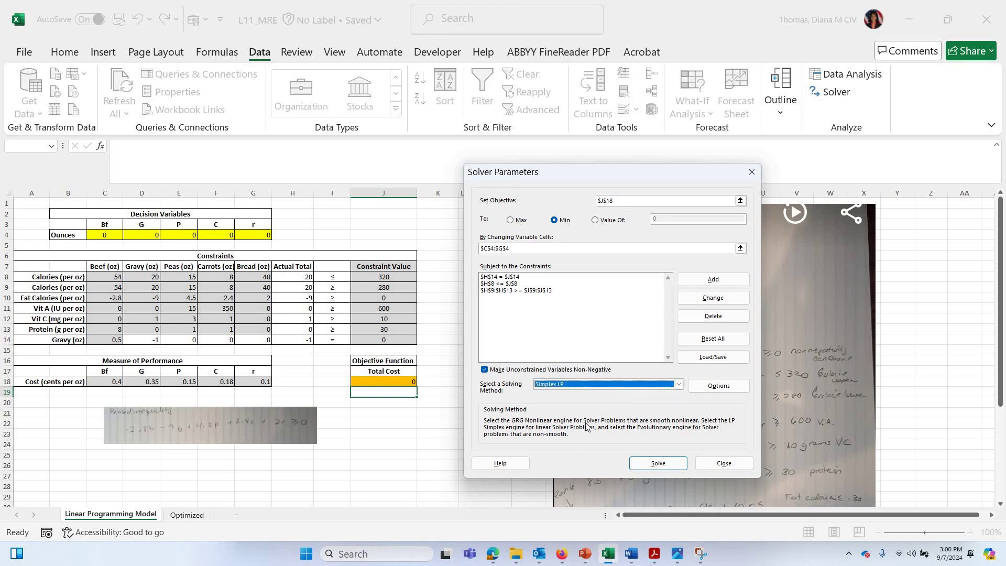
- Solve and keep the optimal diet: 2 oz beef, 11.43 oz peas, 2.57 oz carrots, cost 2.977
click(659, 464)
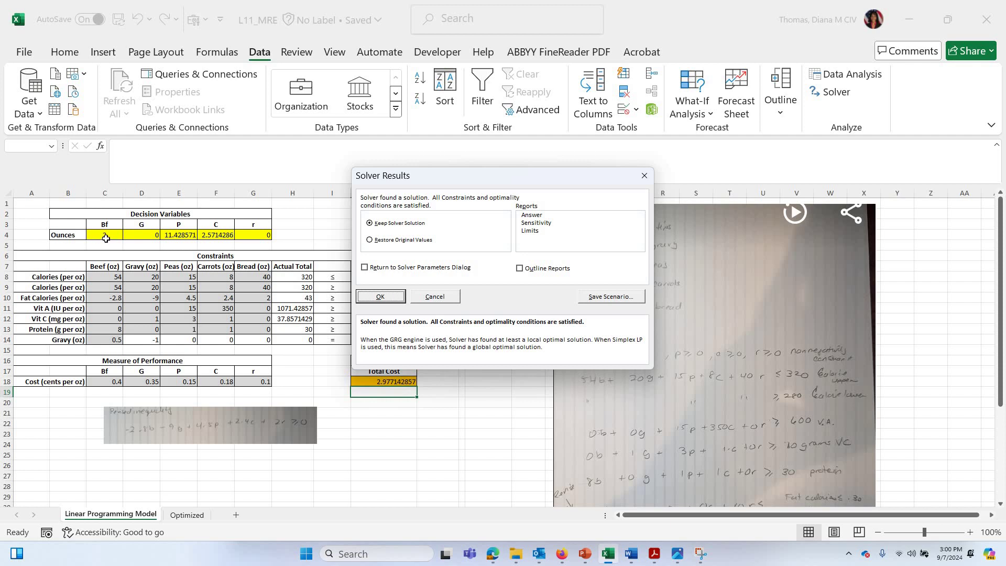
key(Return)
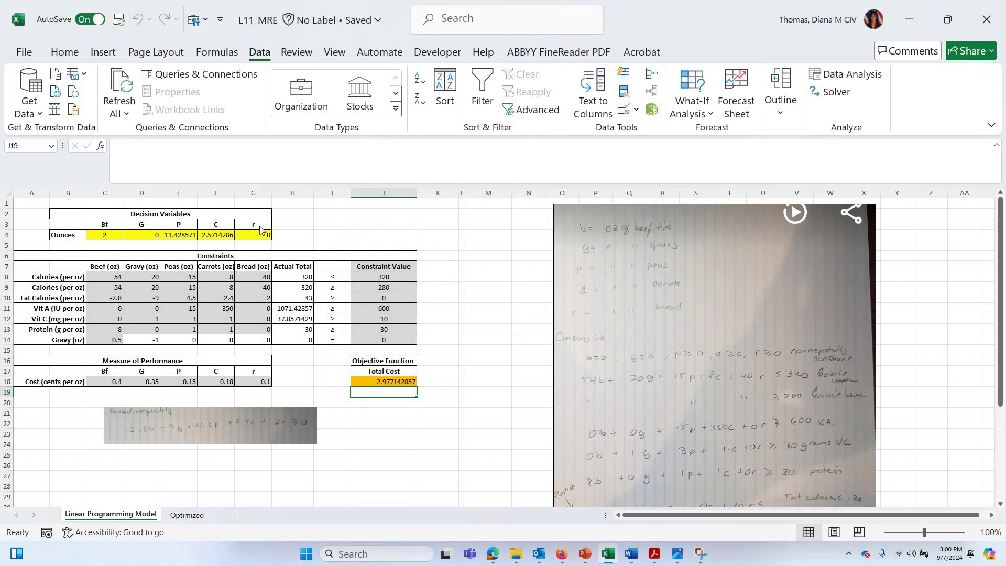
right_click(105, 235)
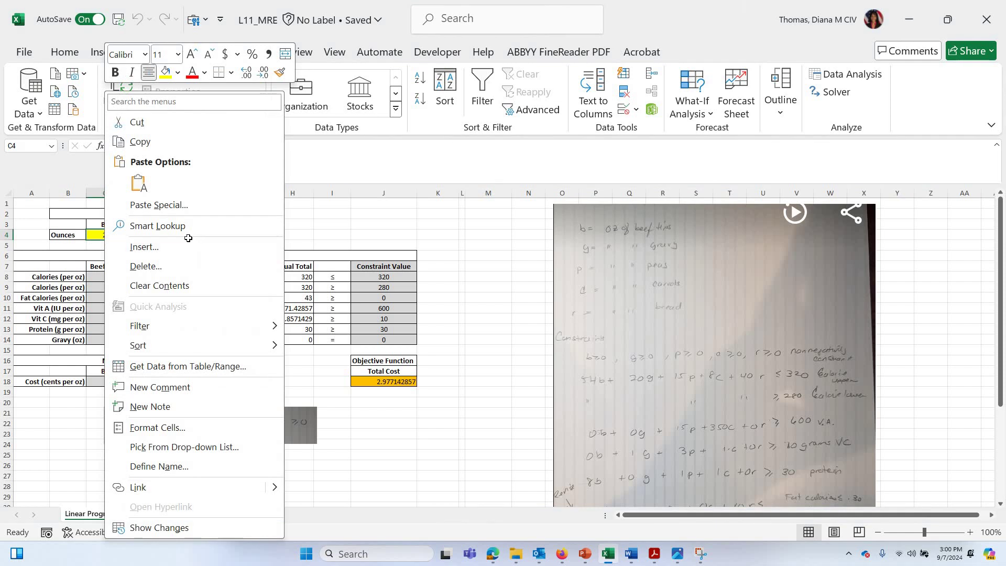
key(Escape)
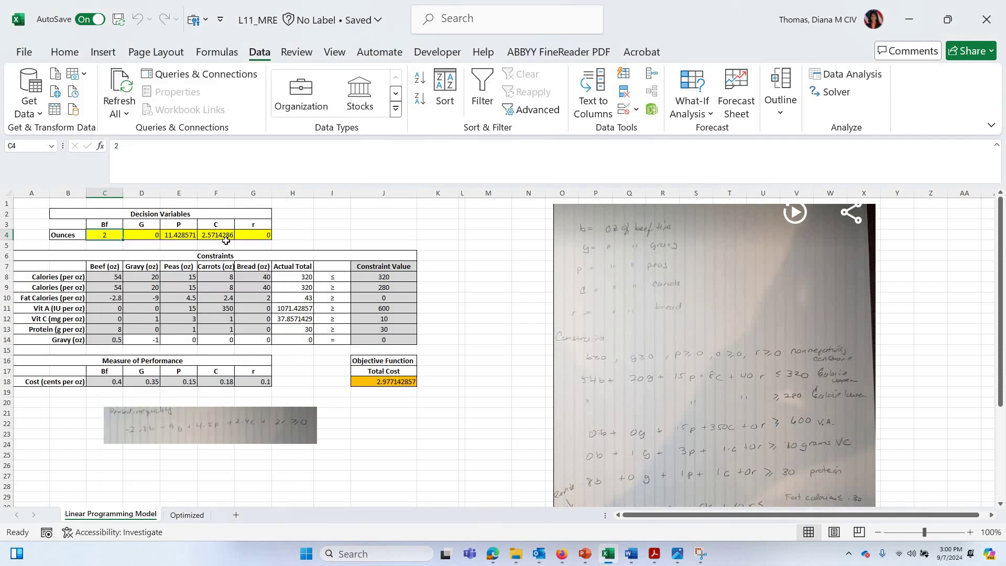